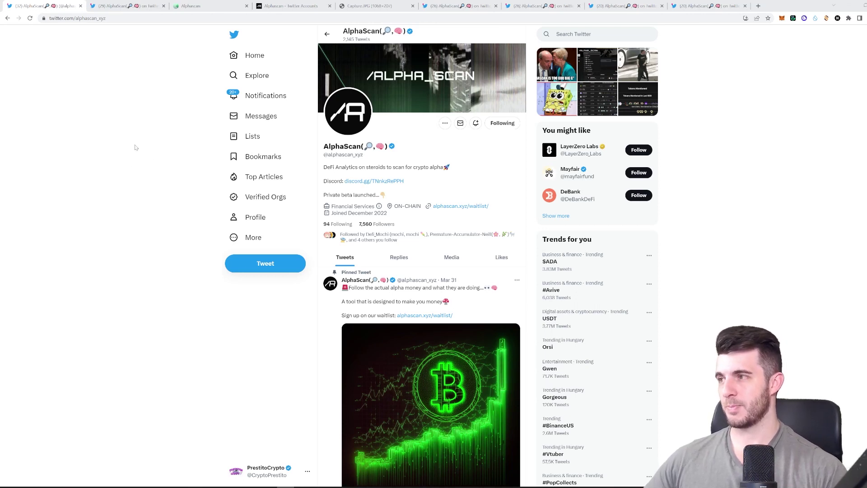
scroll(140, 154, "down", 1)
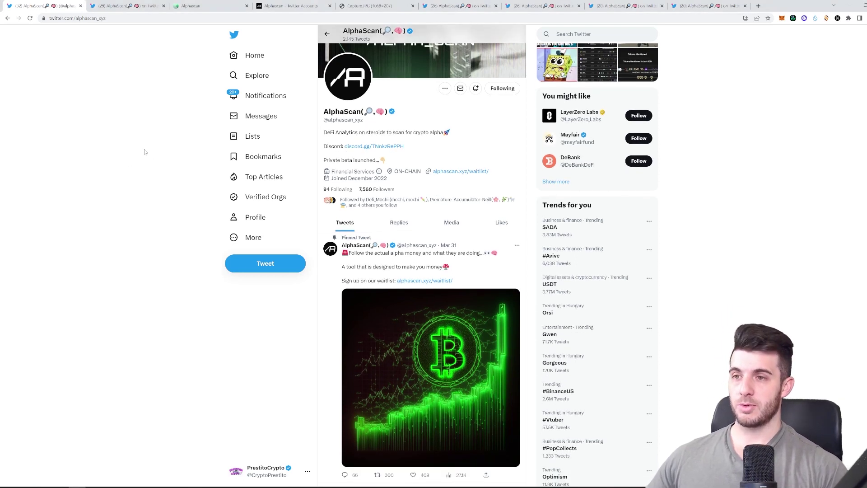
scroll(169, 160, "down", 1)
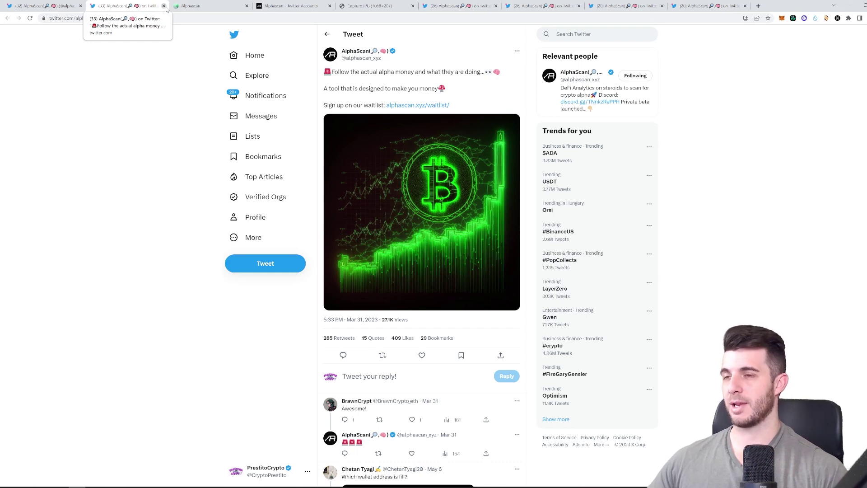
Bring up the AlphaScan waitlist signup page from its browser tab.
left_click(212, 5)
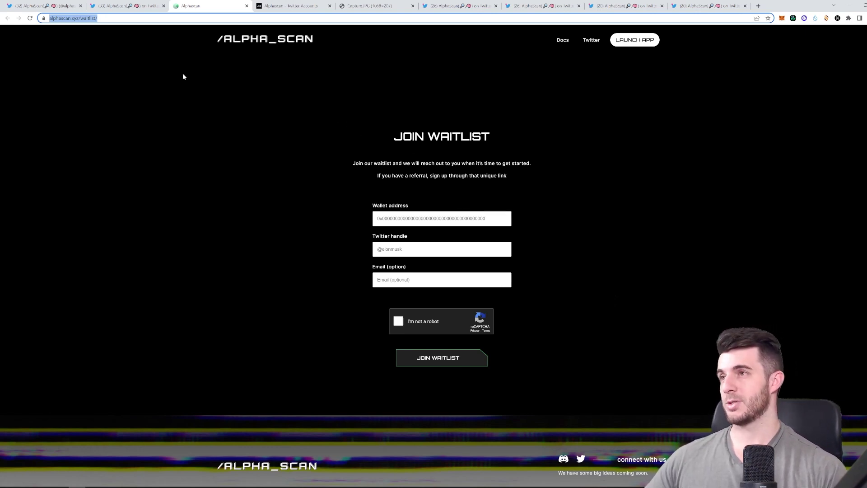
Close the three Twitter pages and the waitlist page, leaving the Twitter Accounts leaderboard.
left_click(54, 6)
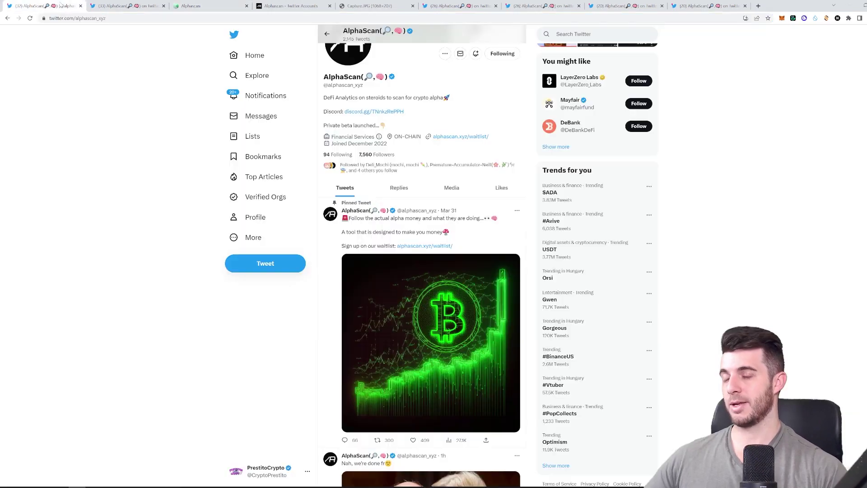
left_click(81, 6)
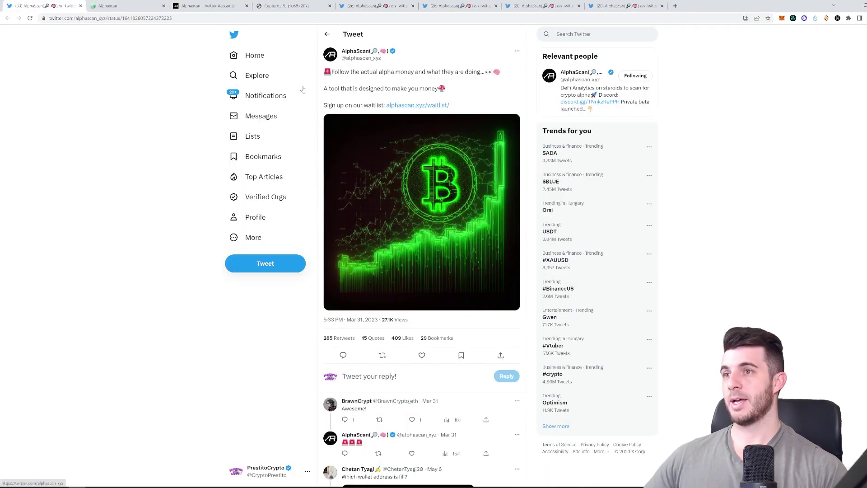
left_click(83, 6)
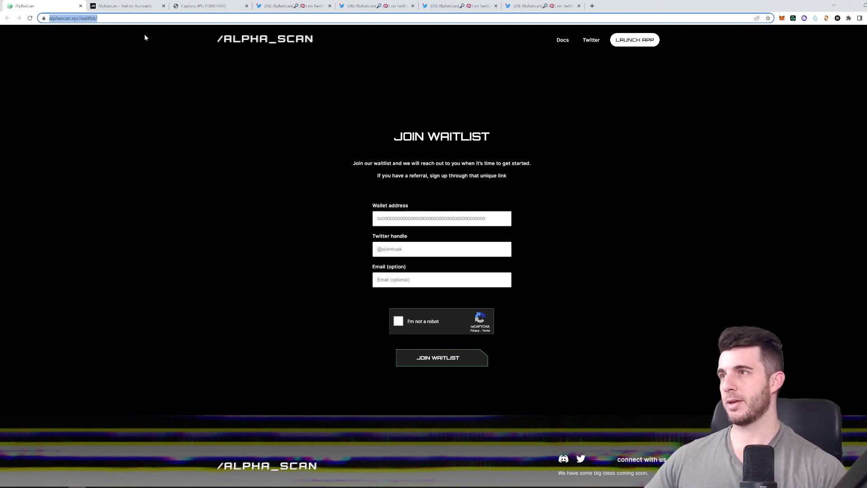
left_click(81, 5)
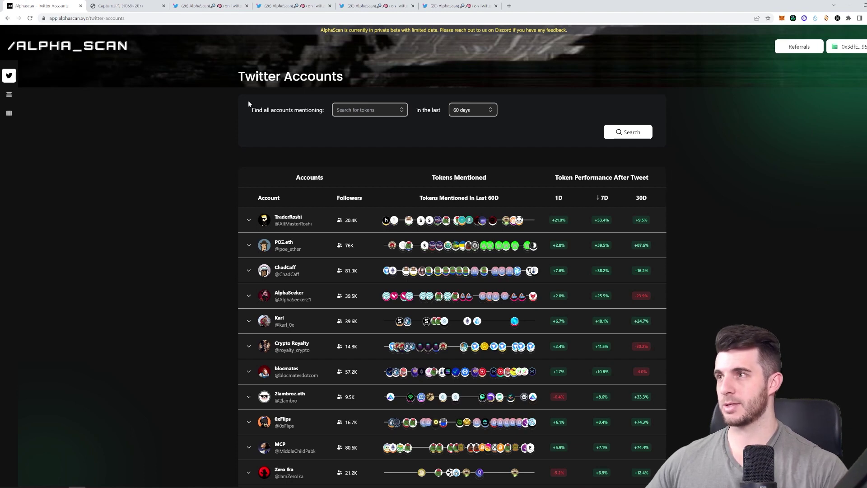
View the Capture.JPG FAQ screenshot about a future token, then close it.
left_click(161, 7)
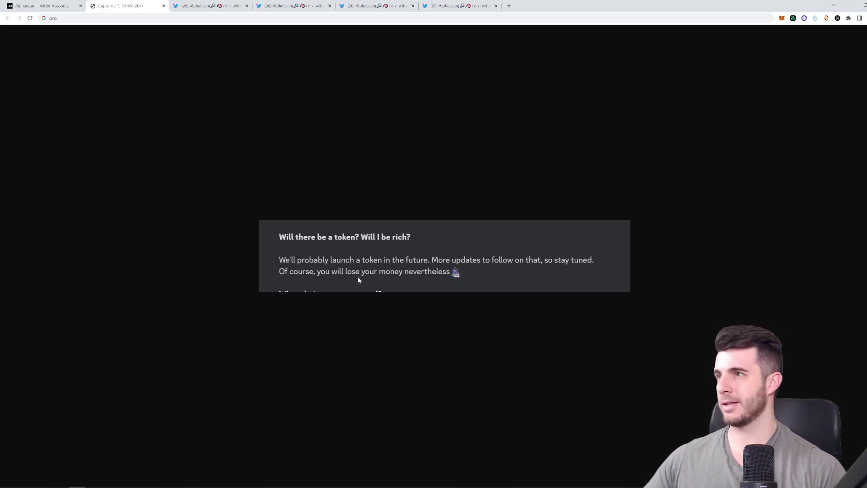
middle_click(103, 5)
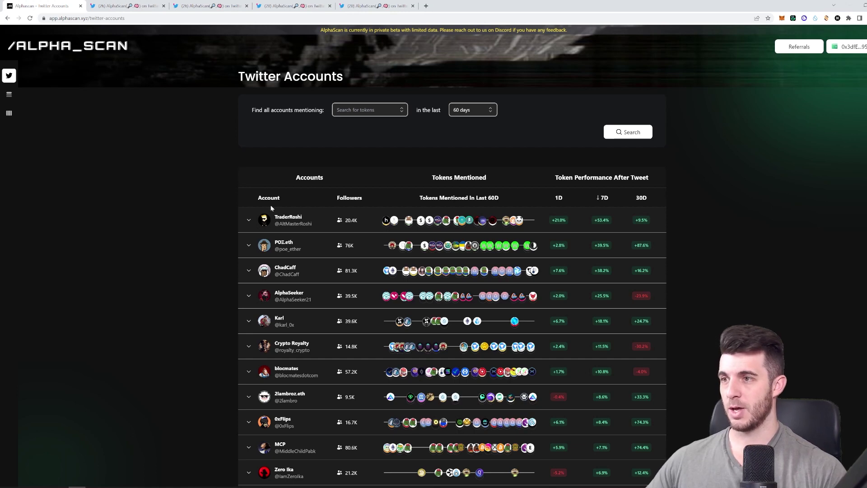
scroll(293, 215, "down", 1)
scroll(293, 215, "down", 1)
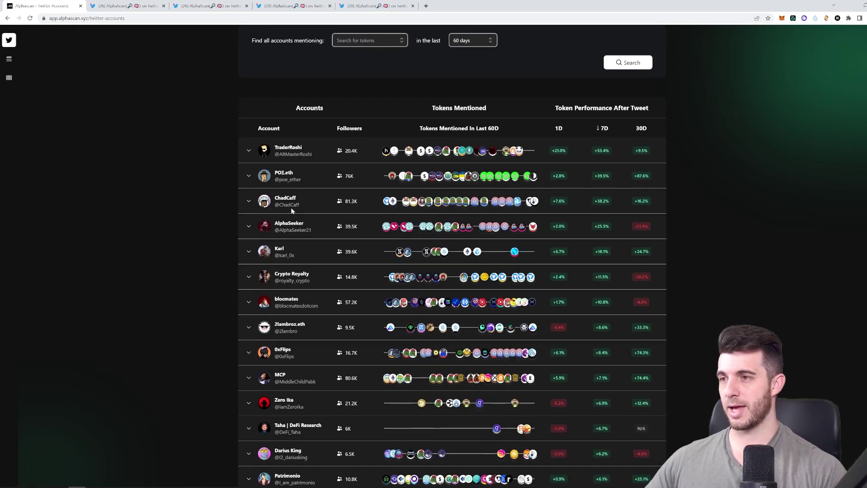
scroll(199, 181, "down", 2)
scroll(200, 179, "down", 2)
scroll(201, 177, "down", 3)
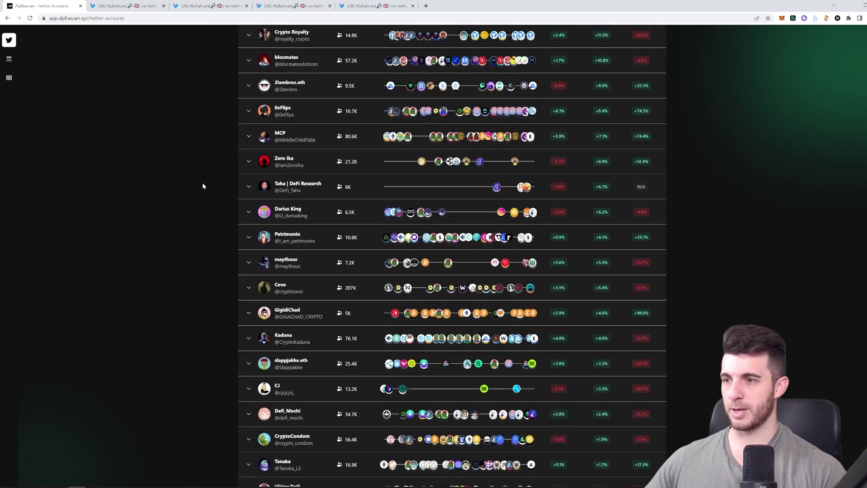
scroll(202, 184, "down", 3)
scroll(203, 182, "up", 7)
scroll(206, 185, "up", 5)
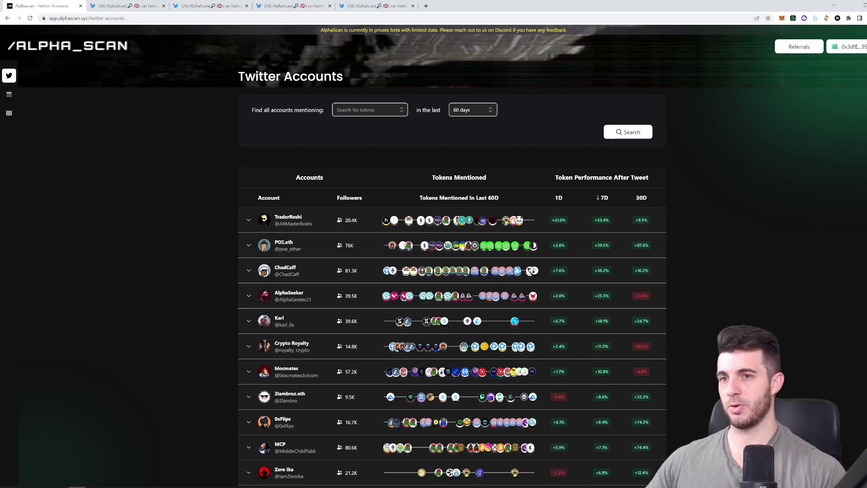
Rank the Twitter accounts by 1D, then 30D, then 7D token returns.
left_click(560, 199)
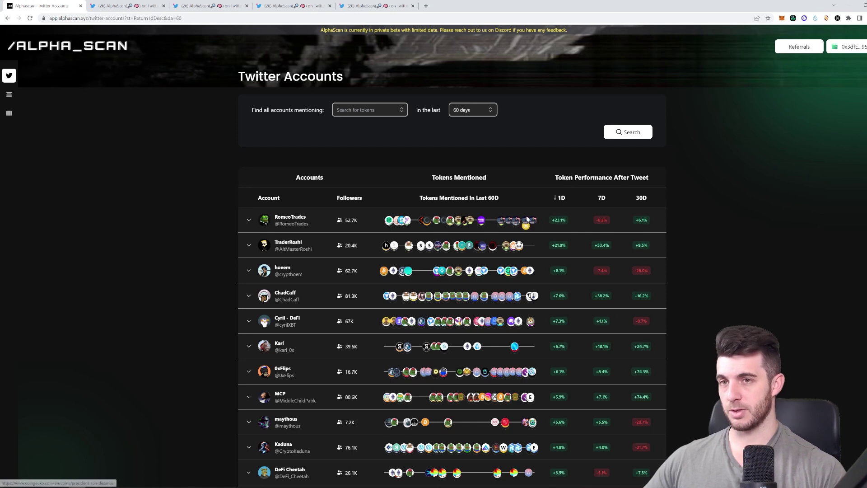
scroll(300, 231, "down", 2)
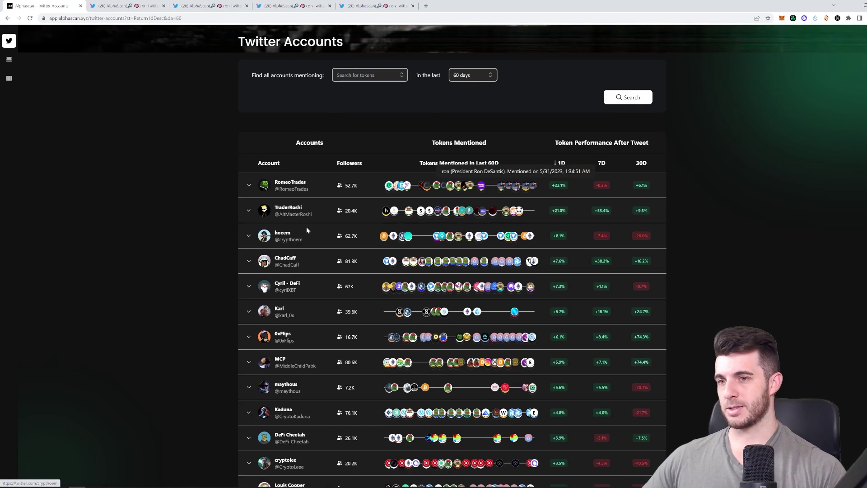
scroll(307, 226, "up", 2)
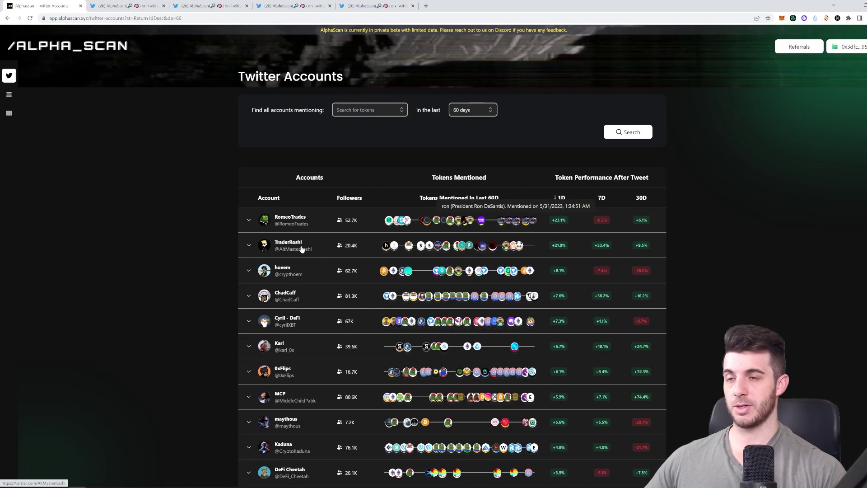
left_click(644, 198)
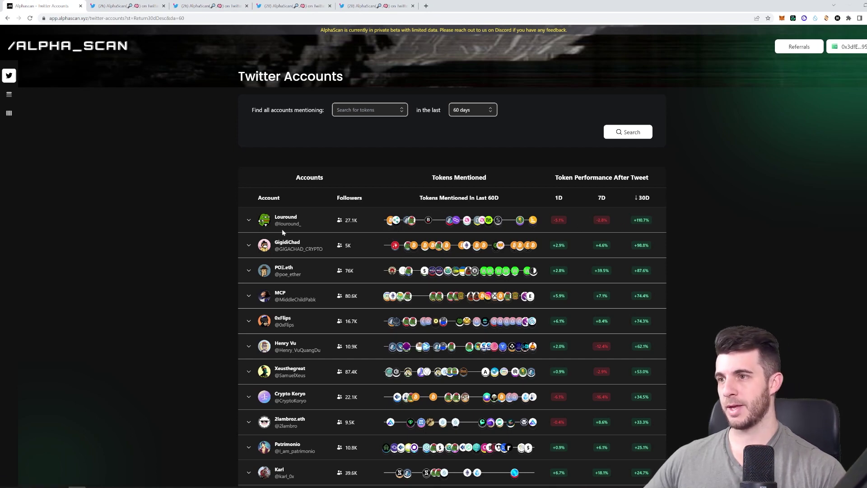
left_click(602, 198)
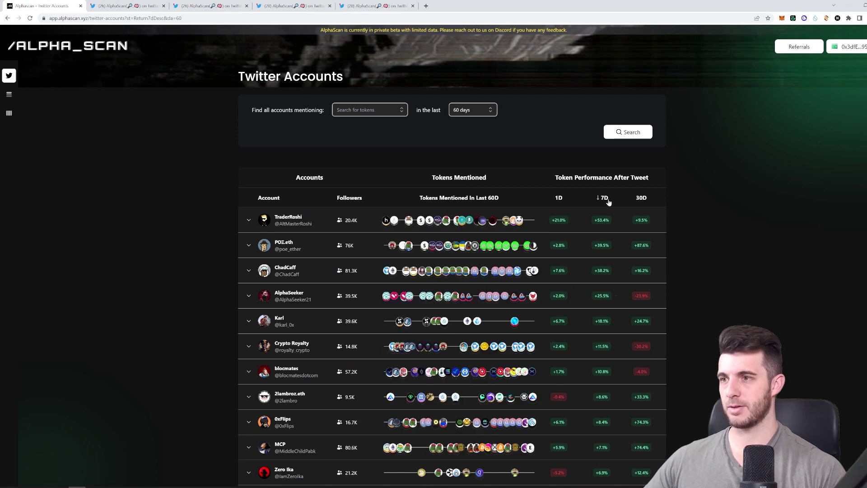
scroll(461, 214, "down", 1)
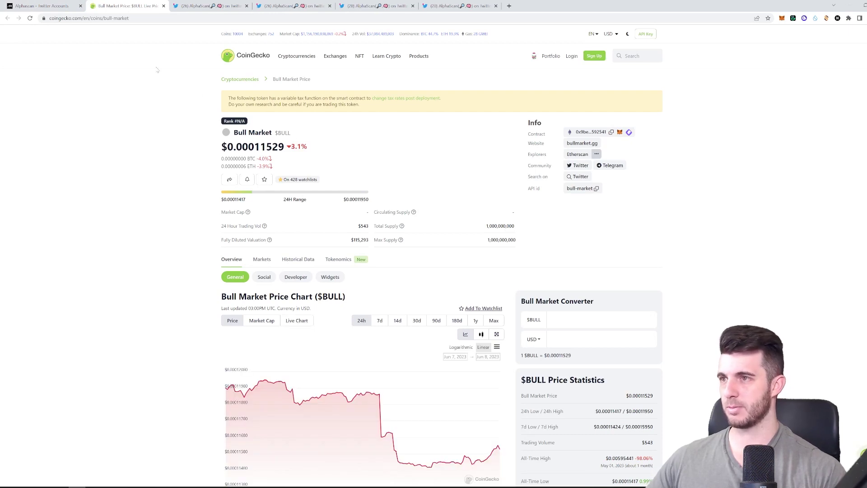
scroll(388, 189, "down", 1)
Close the Bull Market and CoinGecko pages, then briefly check POE.eth's profile and Wagmi Coin's price page.
key("ctrl+w")
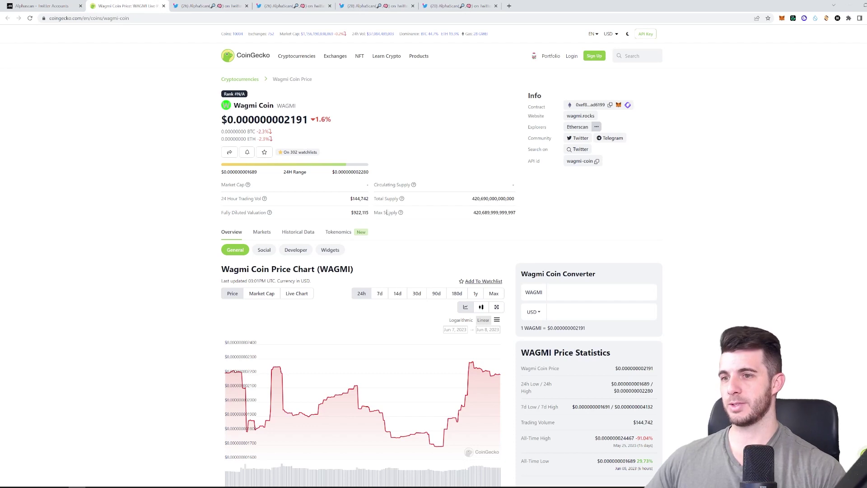
scroll(464, 364, "down", 1)
key("ctrl+w")
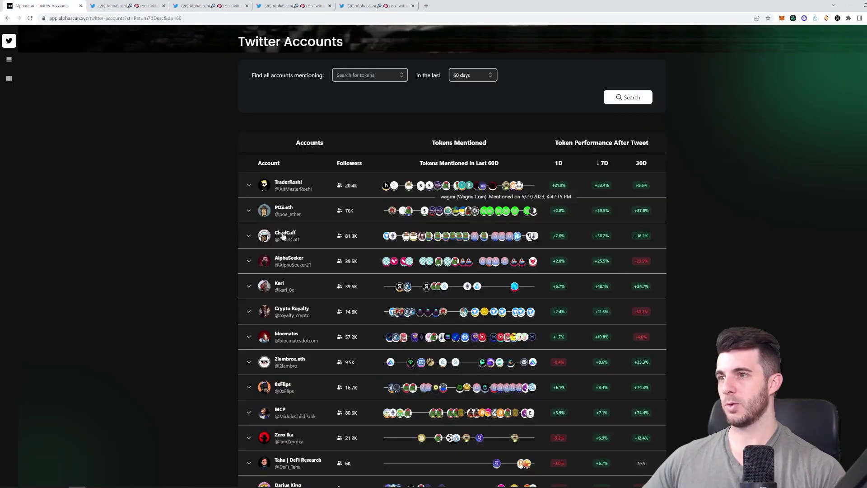
left_click(354, 200)
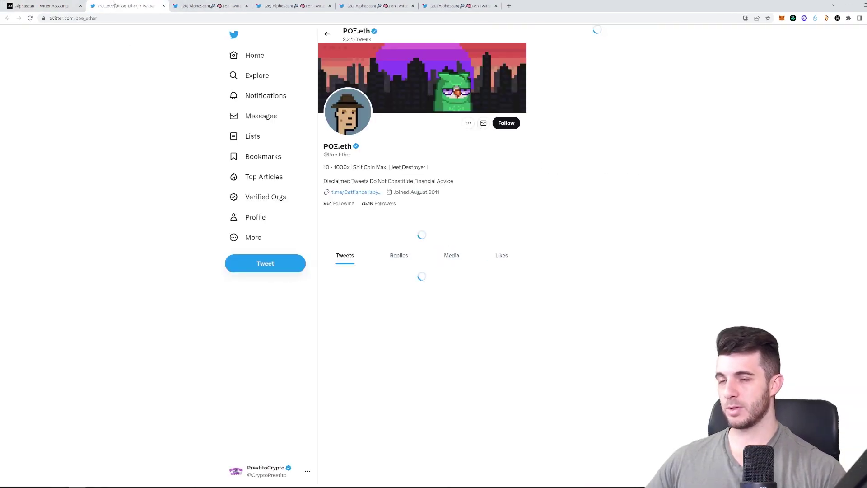
key("ctrl+w")
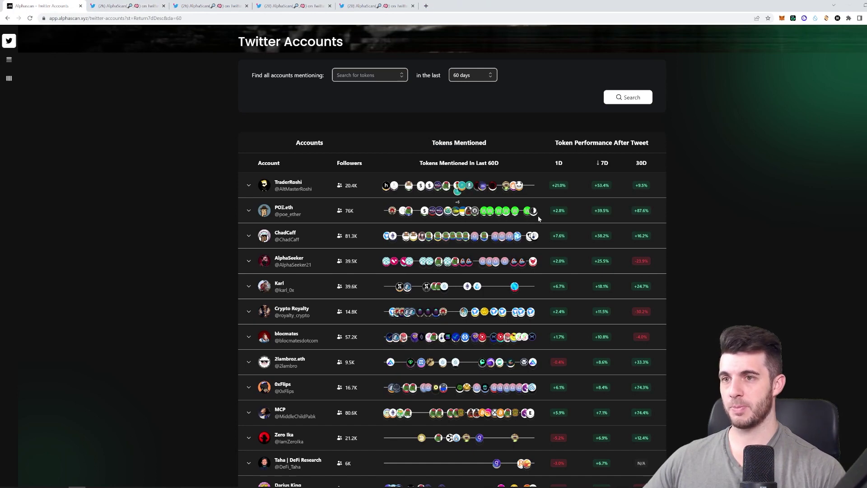
left_click(510, 214)
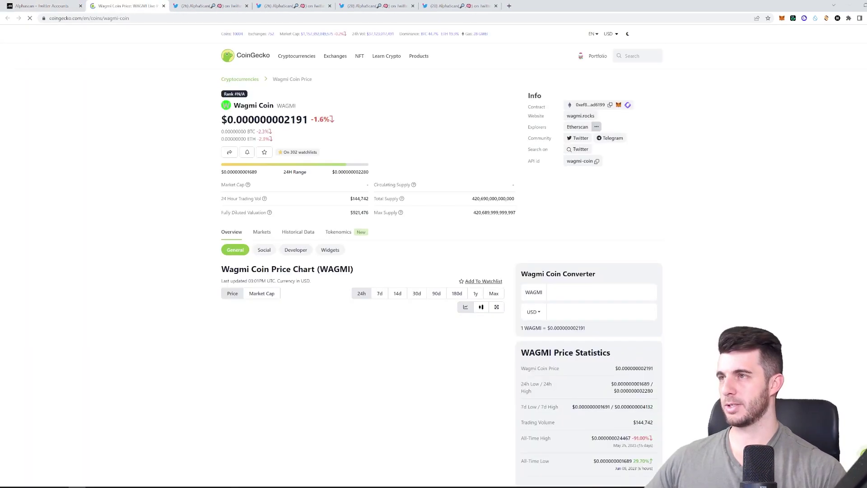
key("ctrl+w")
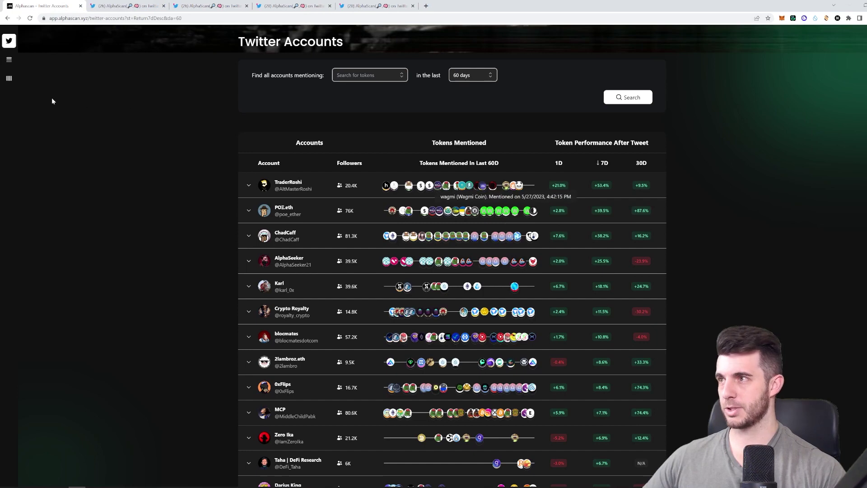
Go through Historical Data to the View by Token page.
left_click(38, 60)
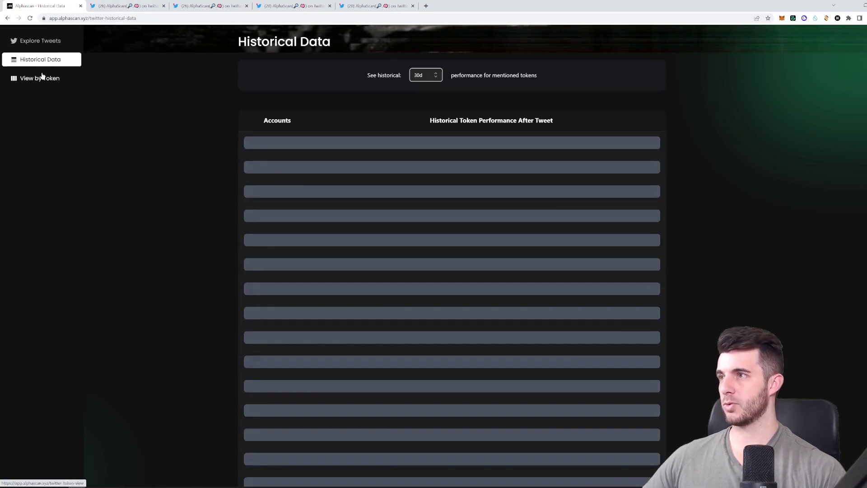
left_click(40, 78)
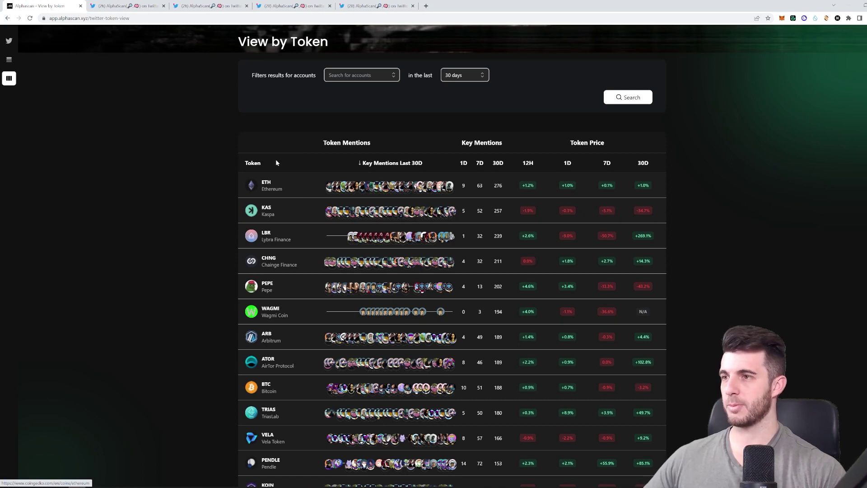
scroll(231, 167, "down", 2)
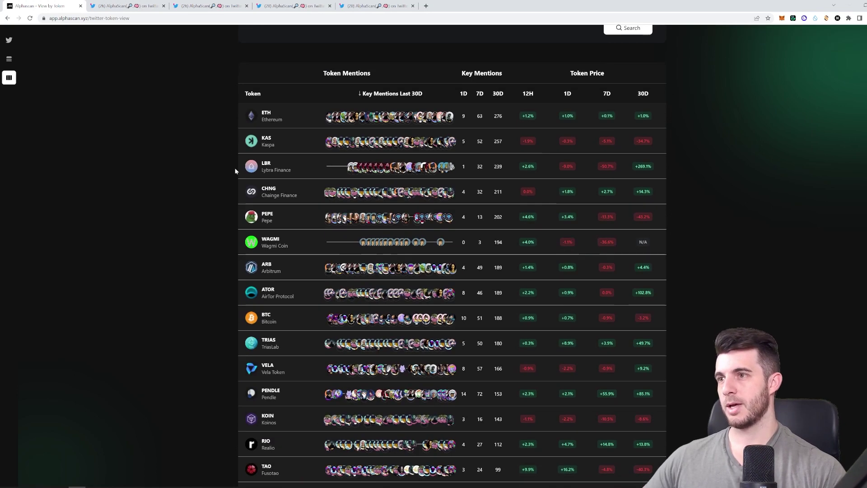
scroll(292, 197, "down", 2)
scroll(379, 224, "up", 1)
scroll(490, 252, "up", 1)
scroll(508, 252, "down", 1)
scroll(516, 252, "up", 1)
scroll(516, 252, "up", 2)
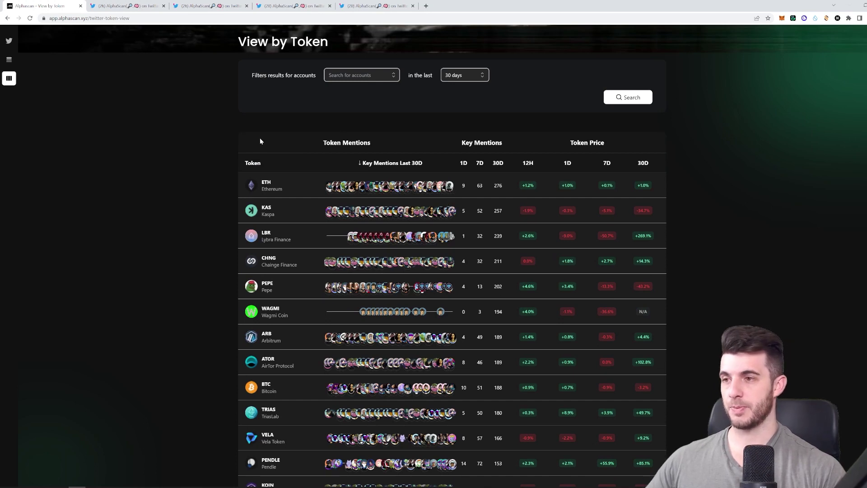
scroll(262, 142, "down", 1)
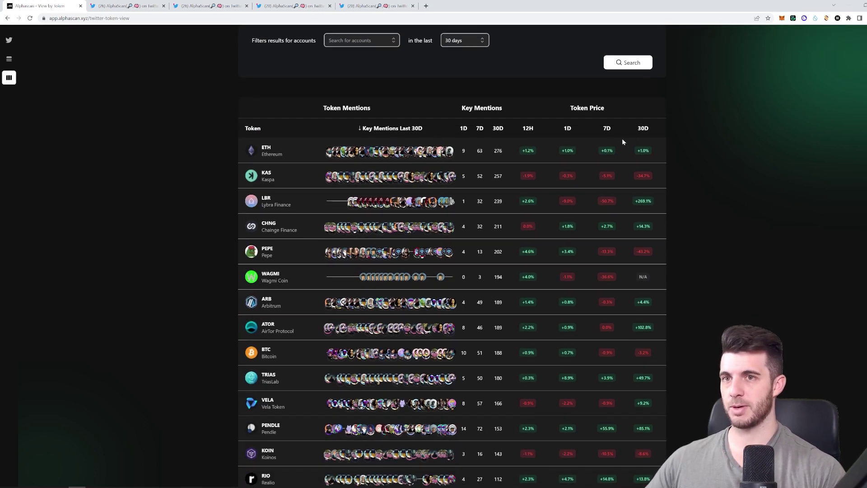
left_click(643, 131)
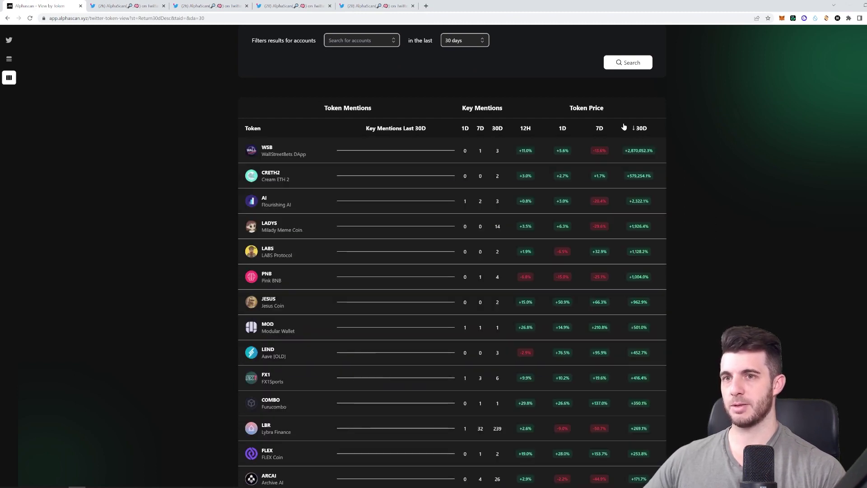
scroll(651, 187, "down", 1)
scroll(646, 197, "up", 2)
left_click(600, 163)
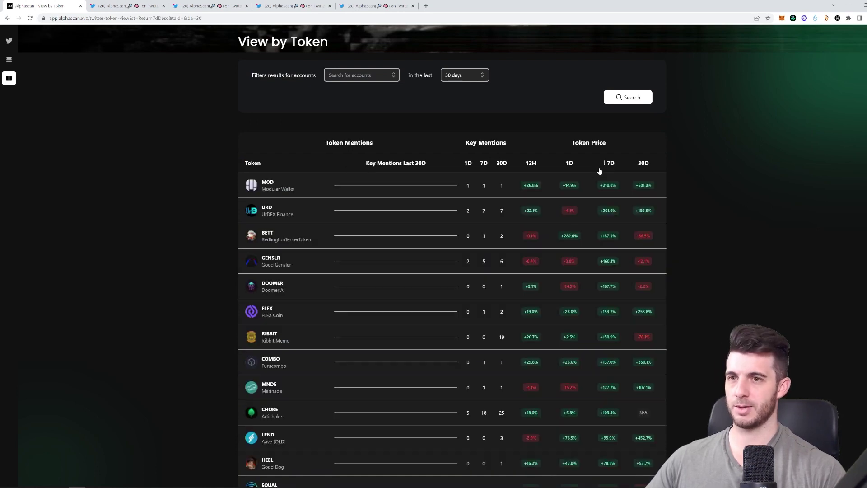
scroll(589, 184, "down", 2)
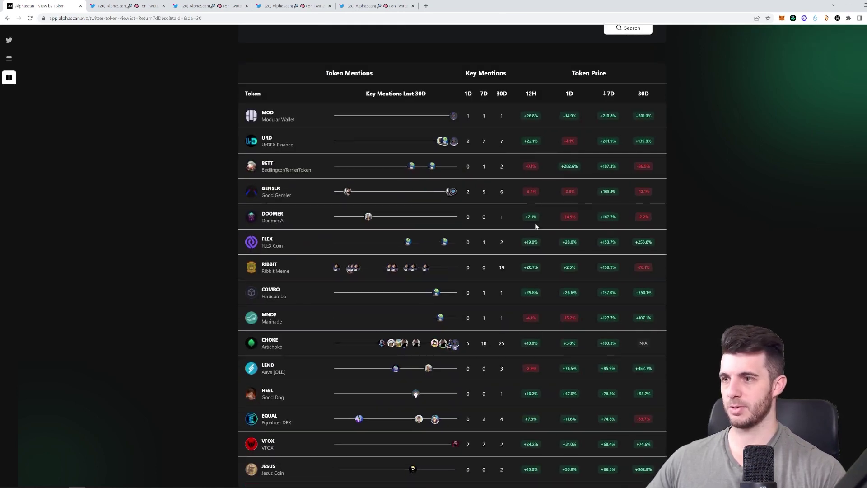
scroll(288, 241, "down", 1)
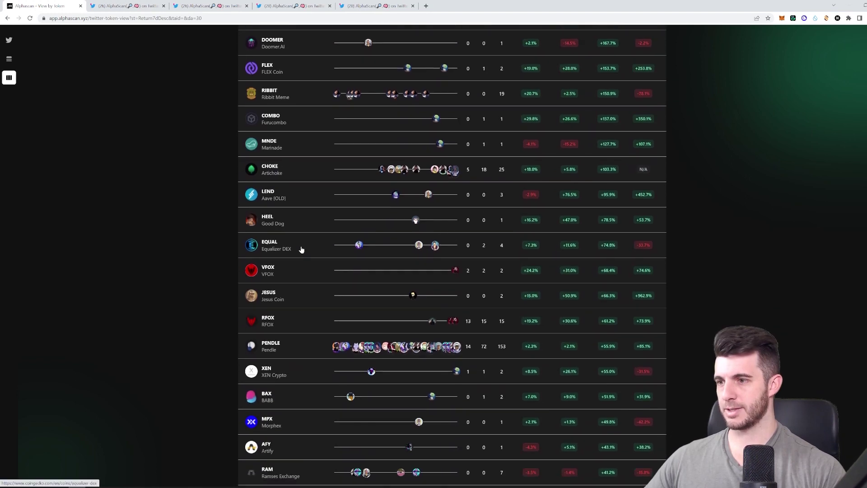
scroll(300, 249, "down", 1)
scroll(301, 250, "down", 2)
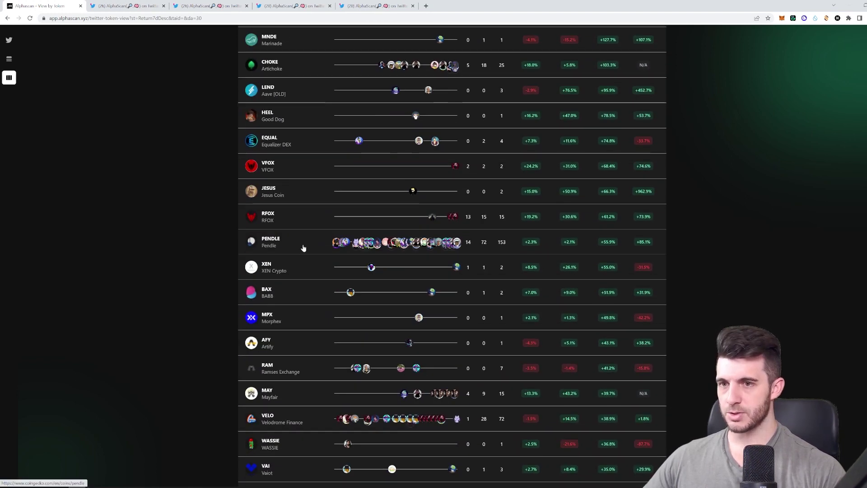
scroll(302, 248, "up", 4)
scroll(295, 237, "up", 1)
scroll(290, 241, "up", 1)
scroll(552, 136, "up", 2)
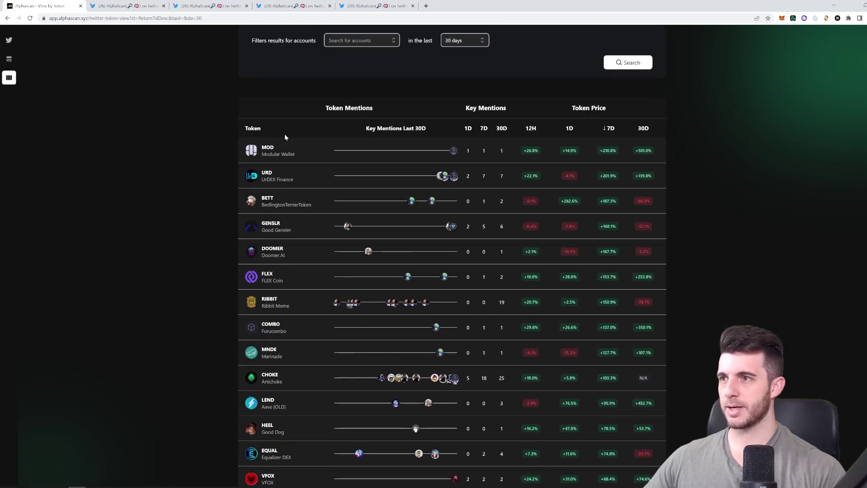
left_click(389, 129)
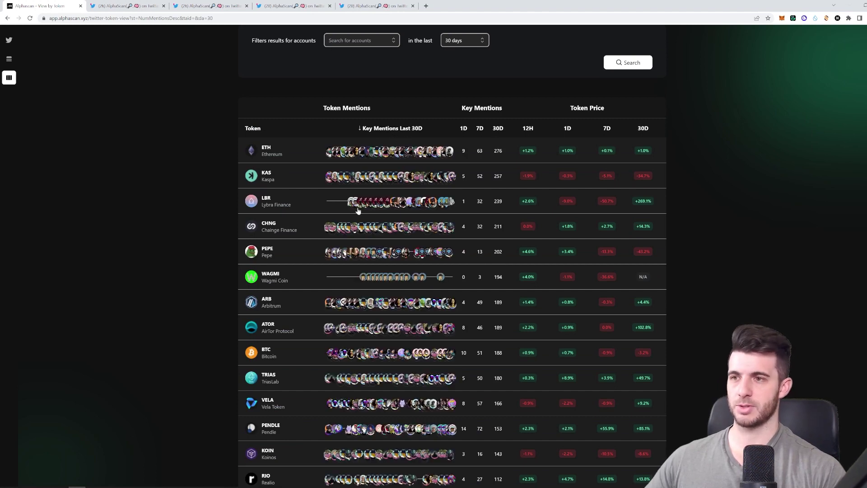
scroll(272, 272, "down", 2)
scroll(315, 287, "down", 2)
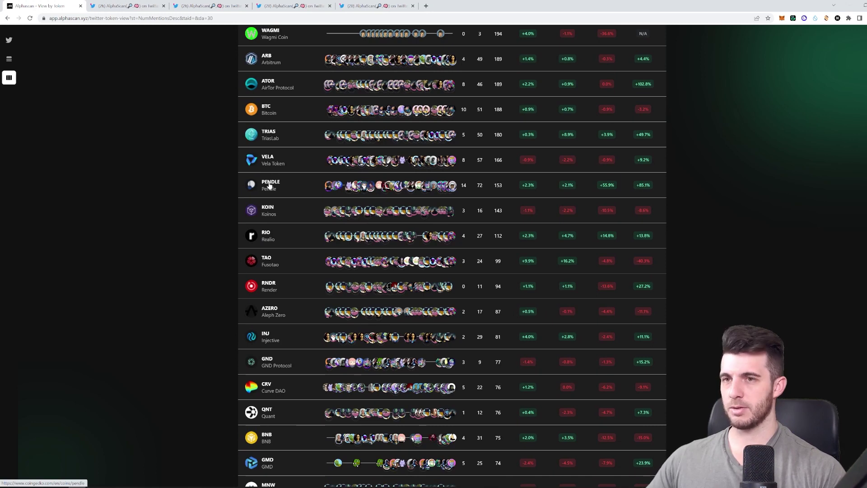
scroll(441, 207, "up", 1)
scroll(442, 207, "up", 2)
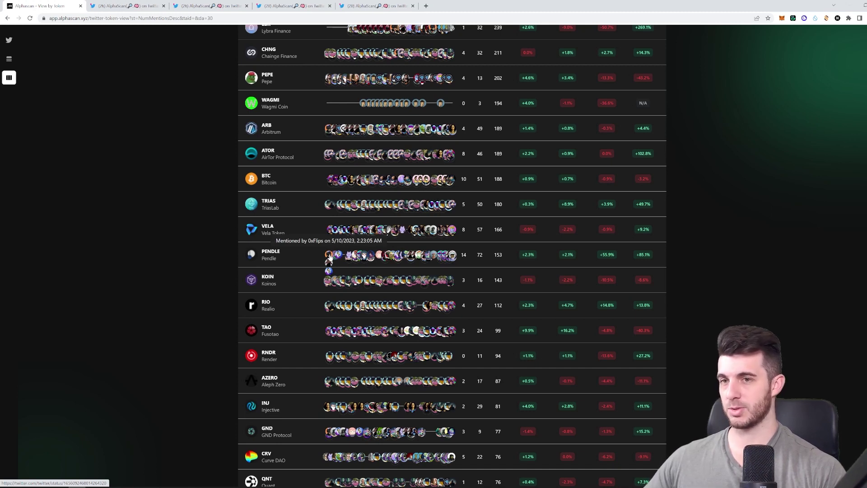
left_click(329, 258)
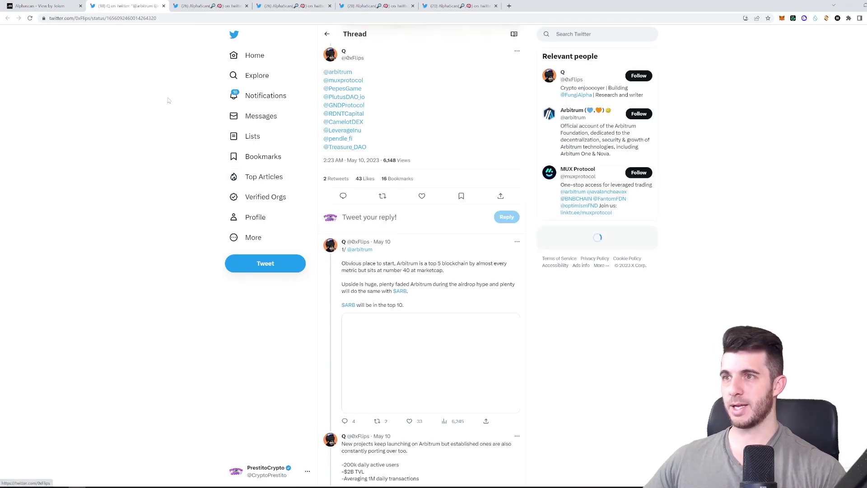
scroll(176, 109, "up", 2)
scroll(189, 123, "up", 2)
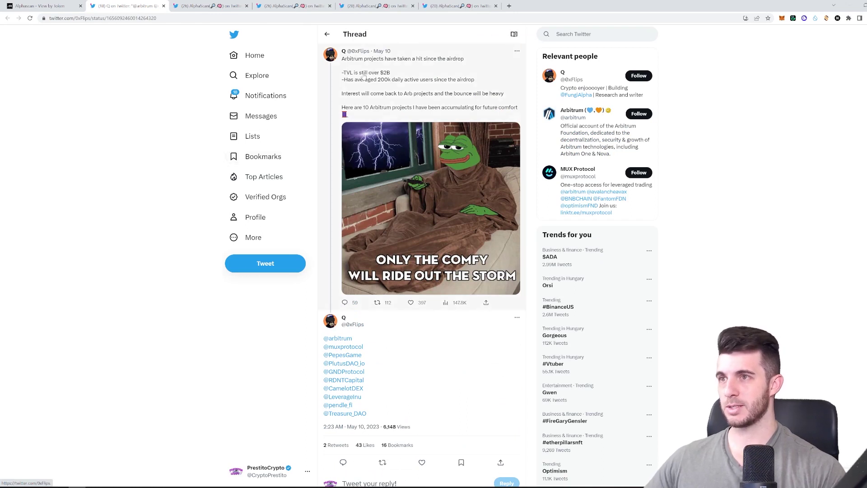
scroll(376, 271, "down", 1)
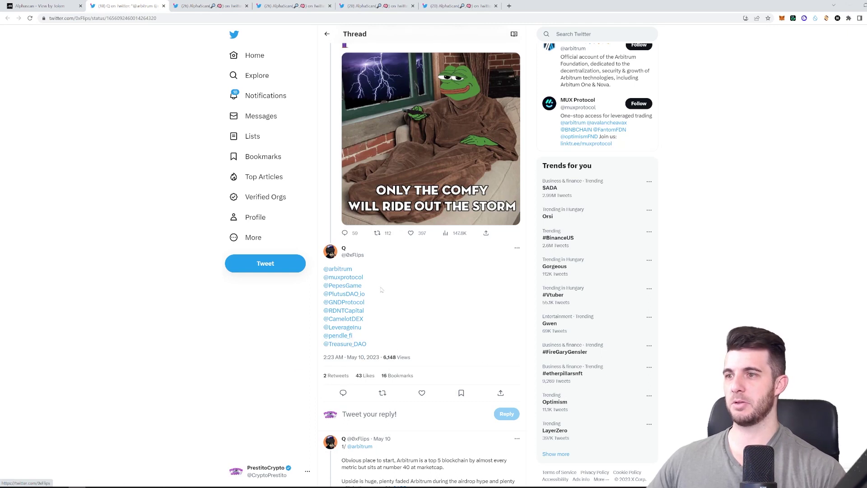
key("ctrl+w")
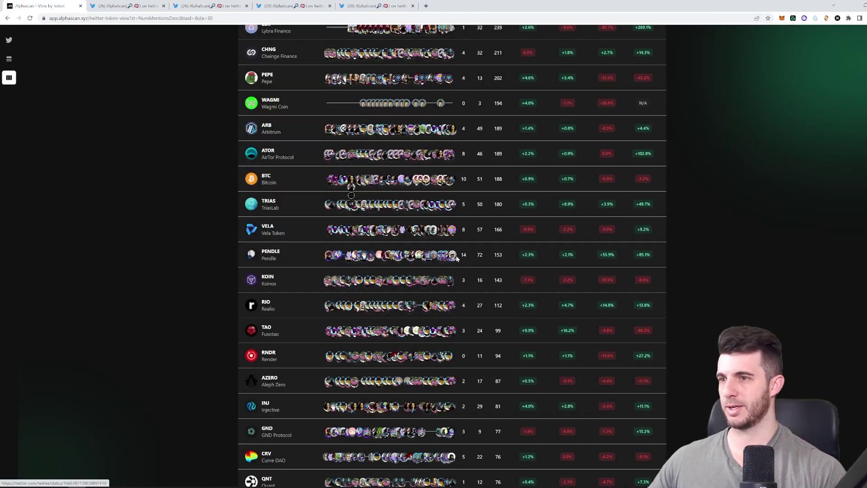
Check two more Pendle mention tweets, then reopen Viktor DeFi's Penpie 3M+ $PENDLE tweet.
left_click(343, 259)
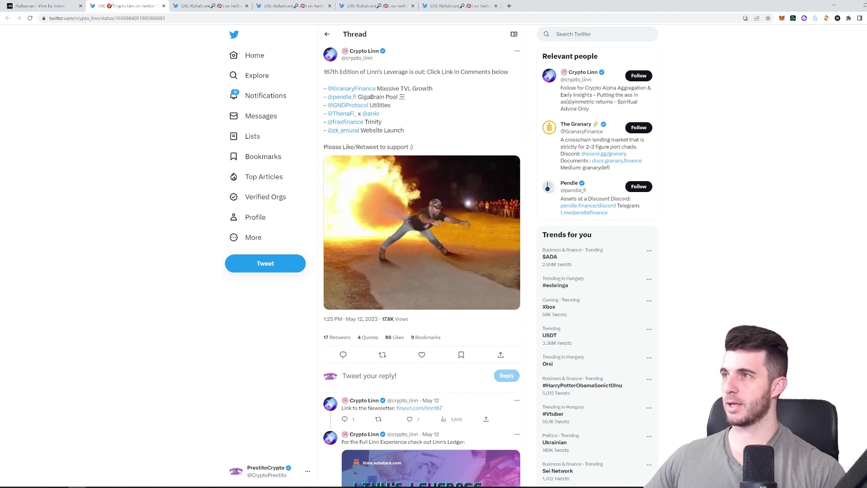
key("ctrl+w")
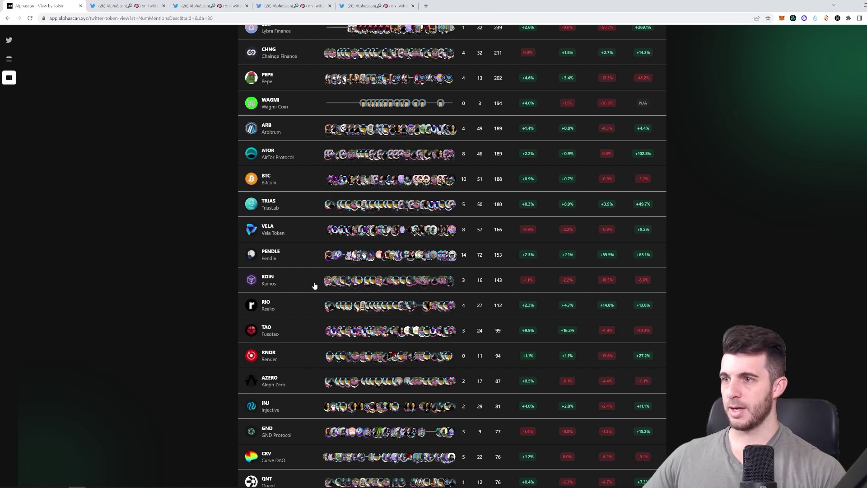
mouse_move(356, 256)
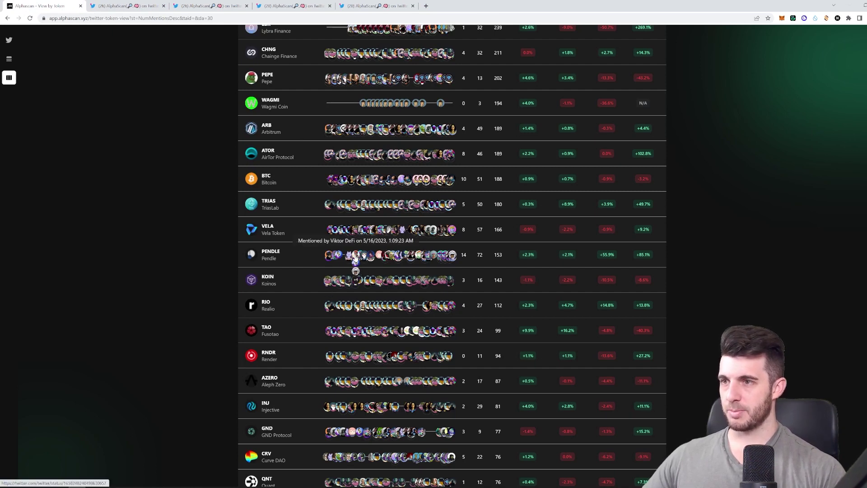
left_click(355, 269)
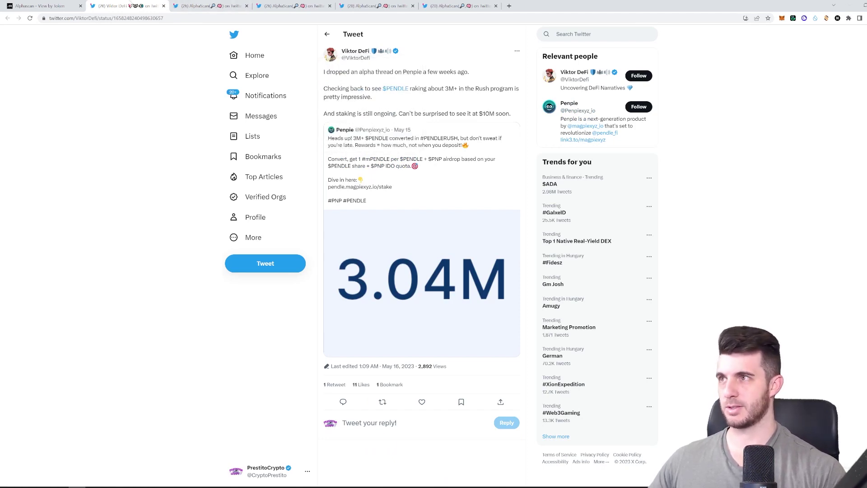
key("ctrl+w")
left_click(60, 5)
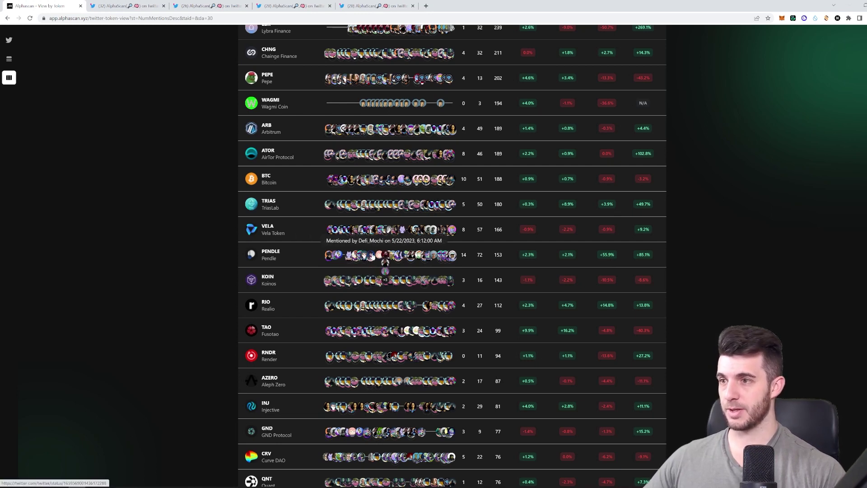
left_click(179, 101)
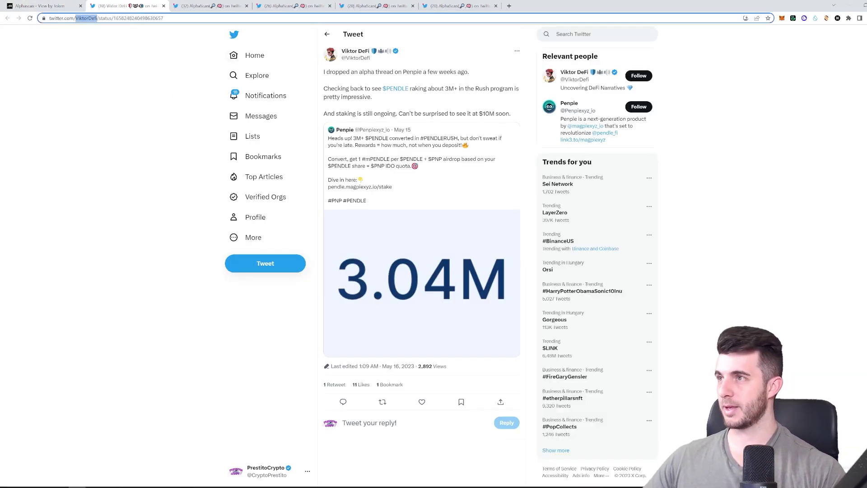
Filter the View by Token table to ViktorDeFi's account so only his mentioned tokens show.
left_click(41, 6)
scroll(202, 130, "up", 5)
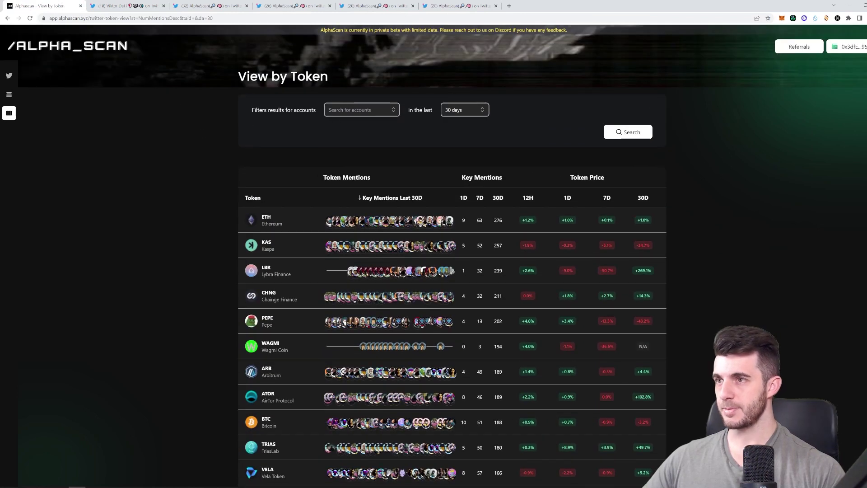
type("viktor")
left_click(362, 124)
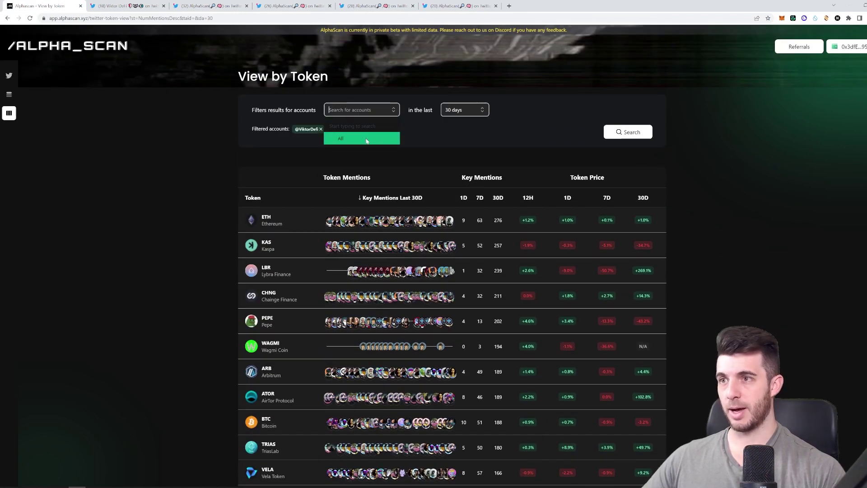
left_click(610, 134)
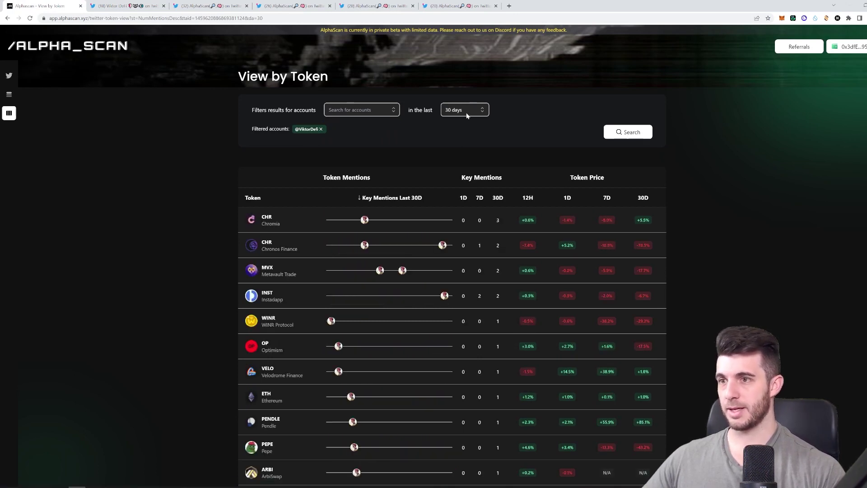
scroll(467, 110, "down", 3)
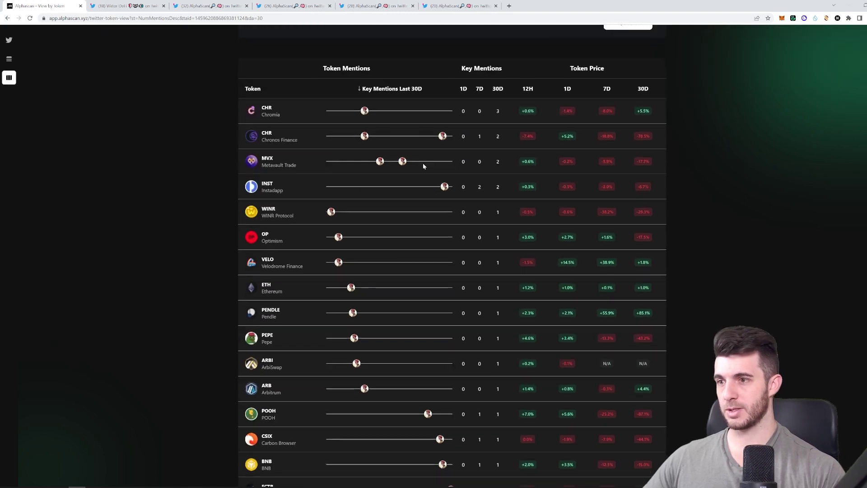
scroll(416, 178, "down", 2)
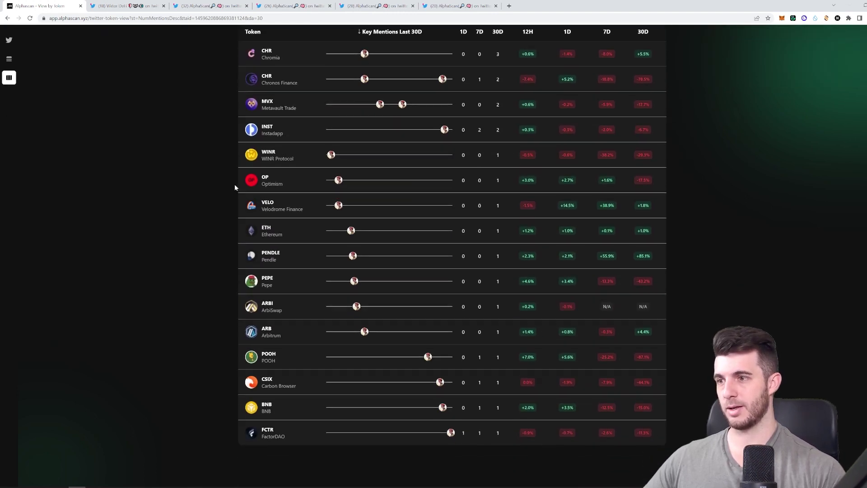
scroll(258, 207, "up", 1)
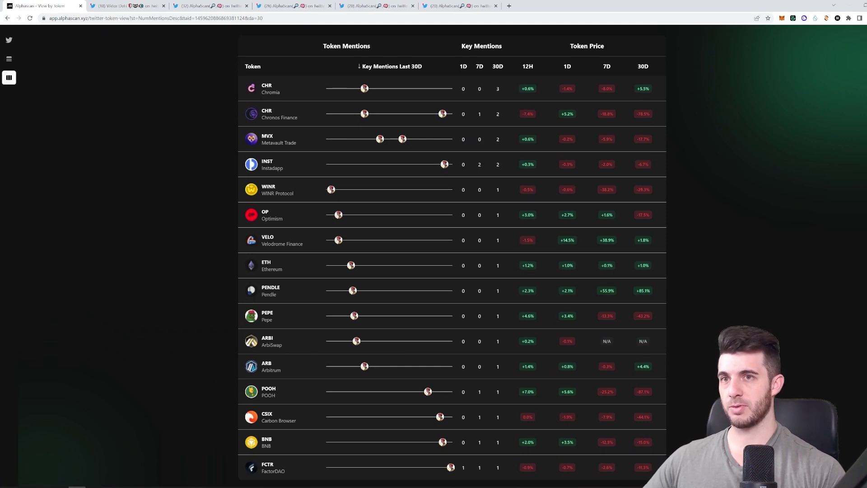
scroll(569, 103, "up", 1)
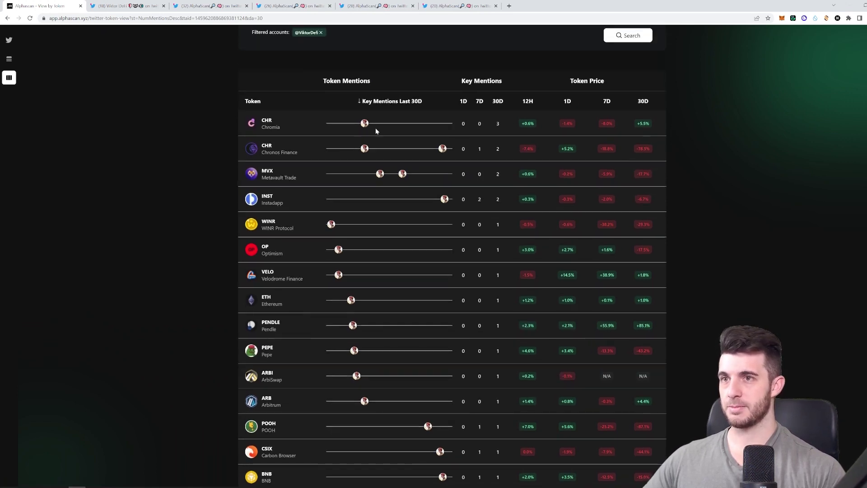
scroll(317, 120, "down", 1)
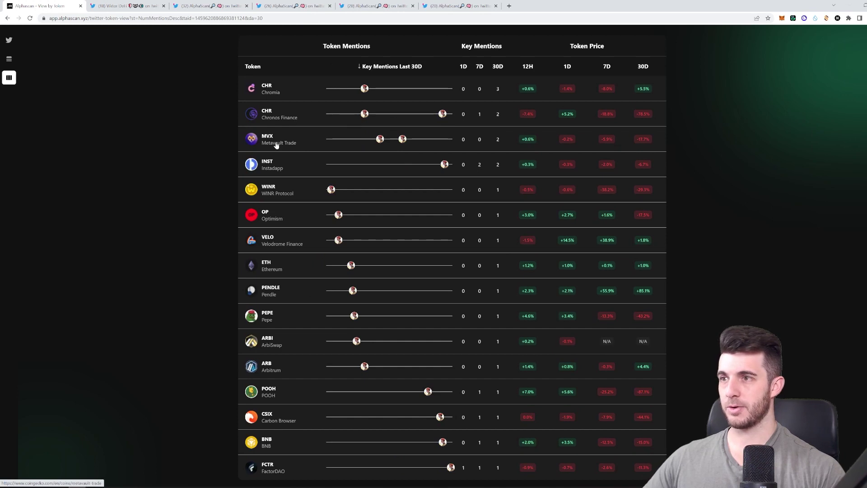
scroll(631, 195, "down", 1)
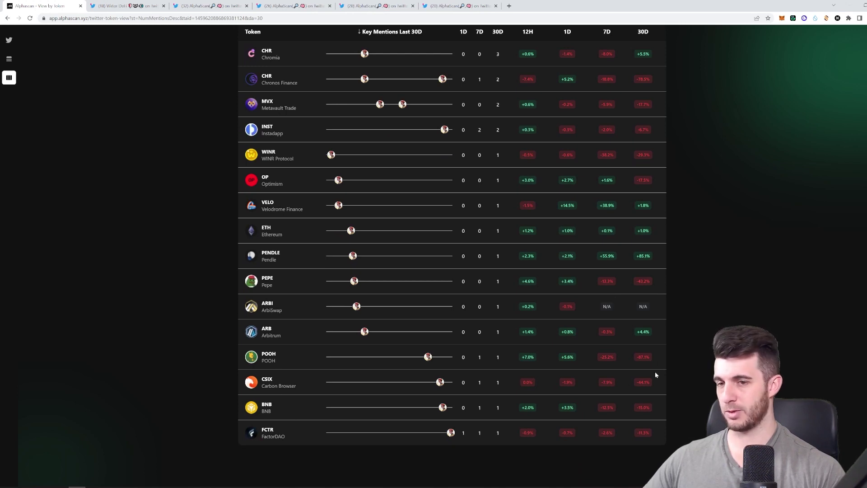
scroll(654, 376, "up", 3)
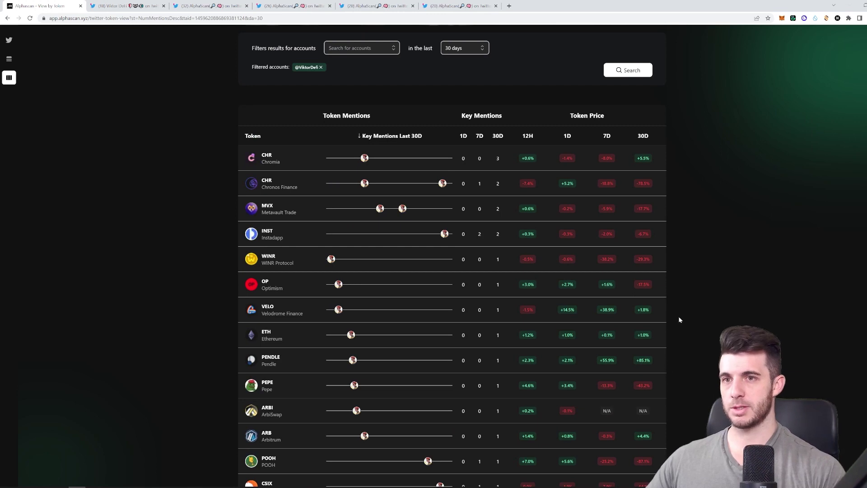
scroll(676, 317, "down", 1)
scroll(657, 325, "down", 1)
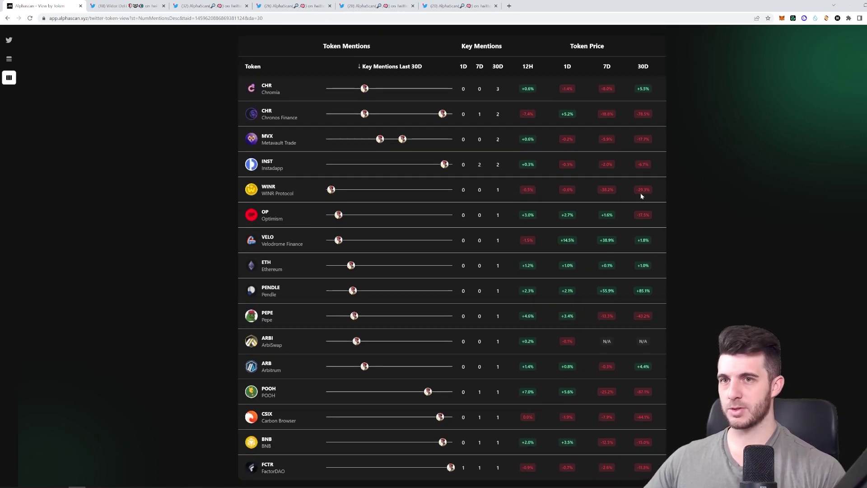
scroll(668, 236, "up", 1)
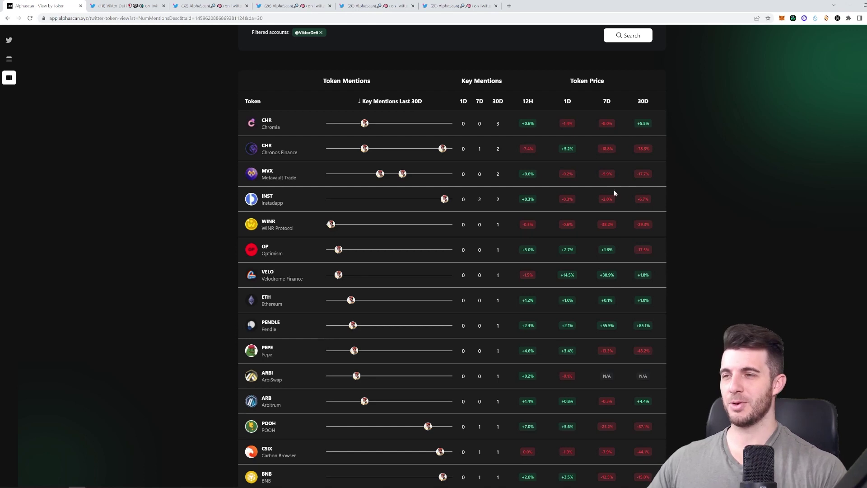
scroll(392, 157, "up", 3)
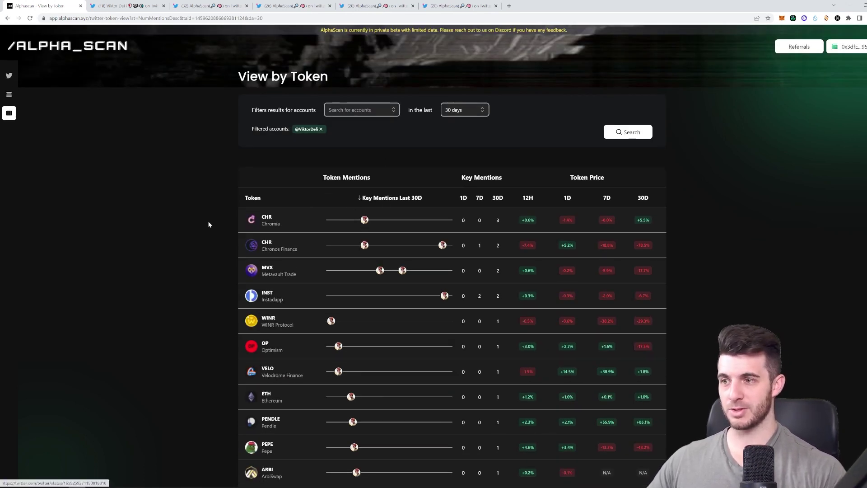
scroll(193, 215, "down", 2)
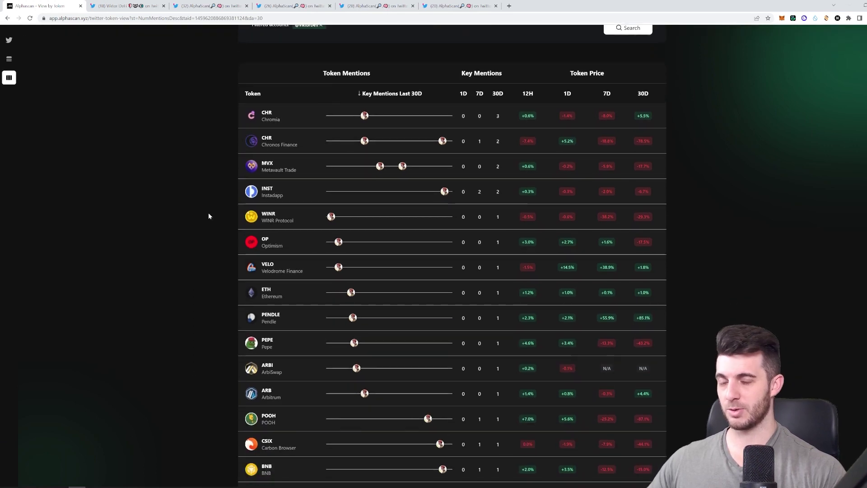
scroll(210, 215, "up", 1)
scroll(214, 222, "up", 2)
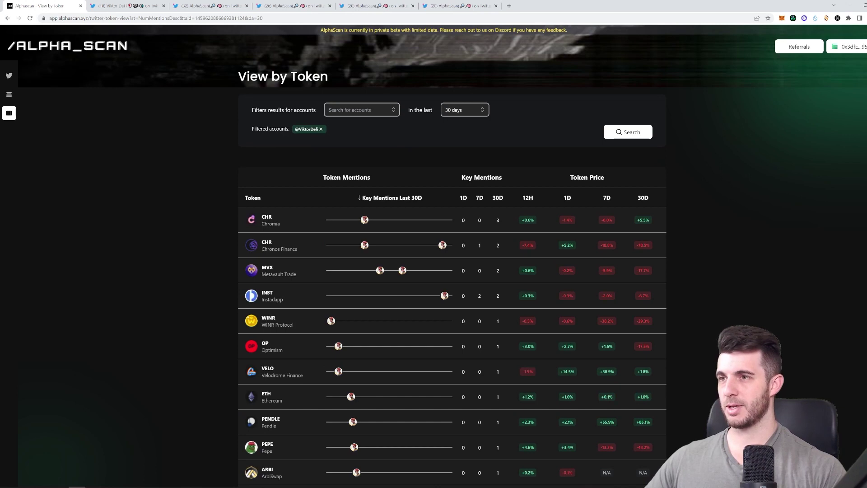
left_click(362, 110)
type("poe")
left_click(368, 139)
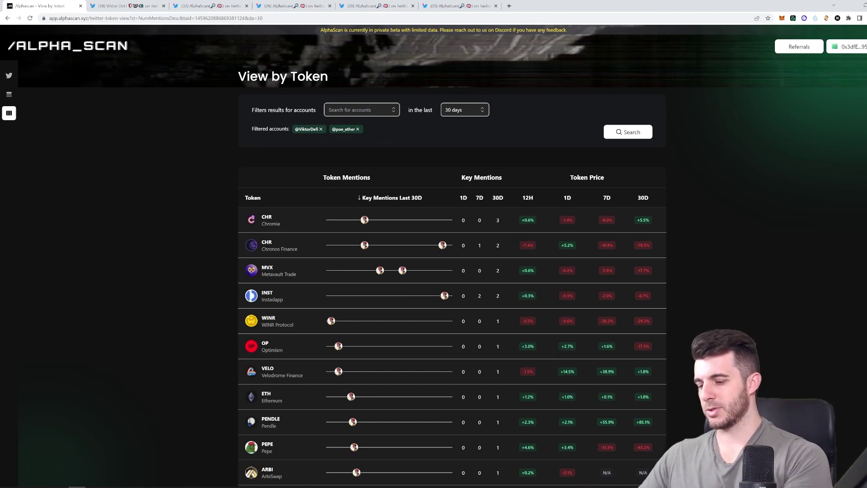
type("n")
key("BackSpace")
type("allt")
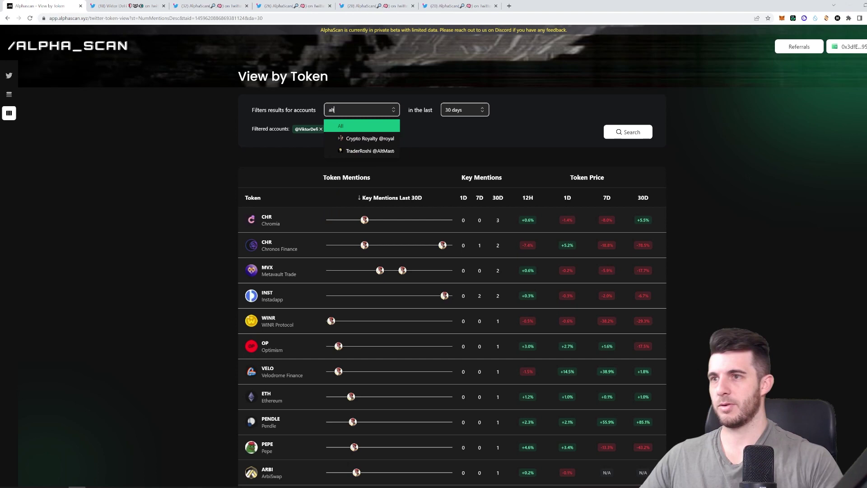
left_click(357, 140)
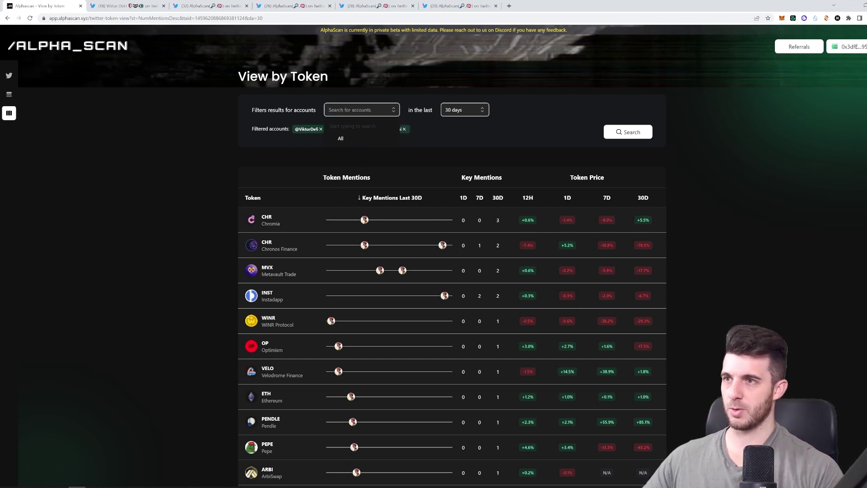
View the Twitter Accounts leaderboard in a second tab, then return to View by Token.
middle_click(41, 74)
left_click(129, 6)
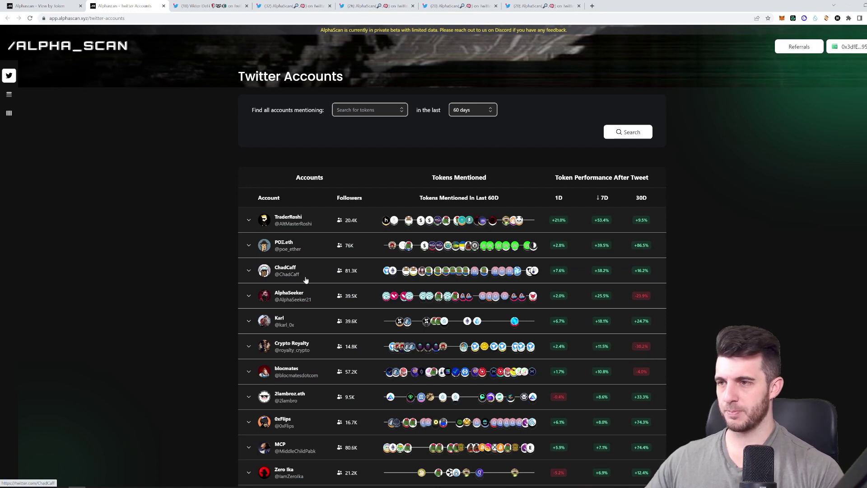
scroll(308, 279, "down", 1)
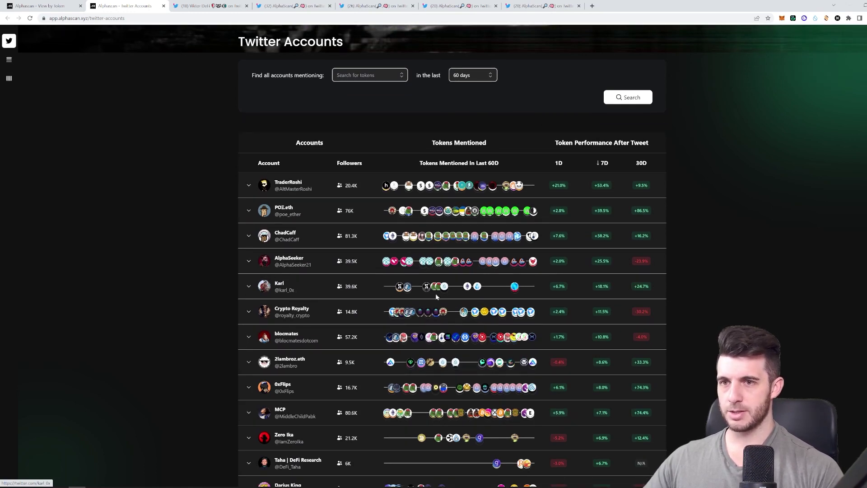
key("ctrl+shift+Tab")
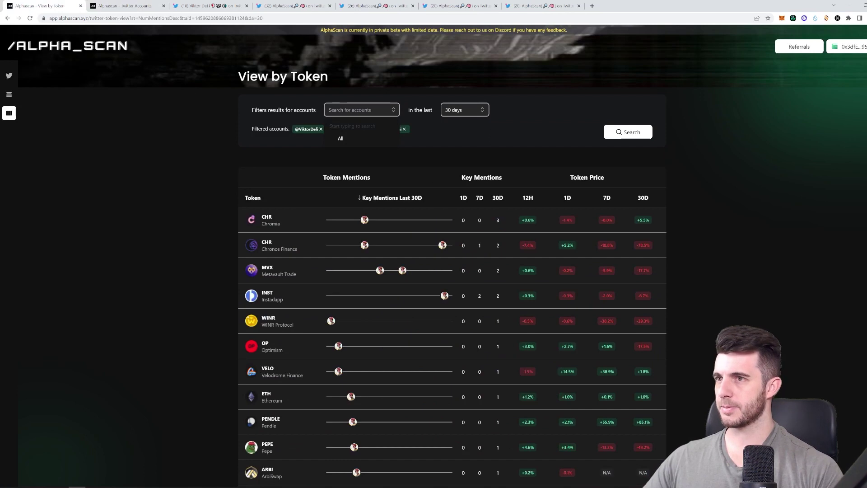
type("karl")
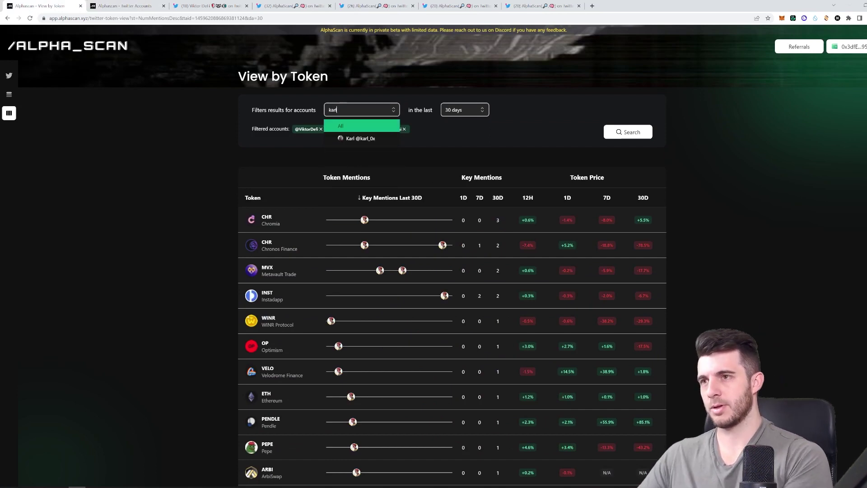
left_click(361, 138)
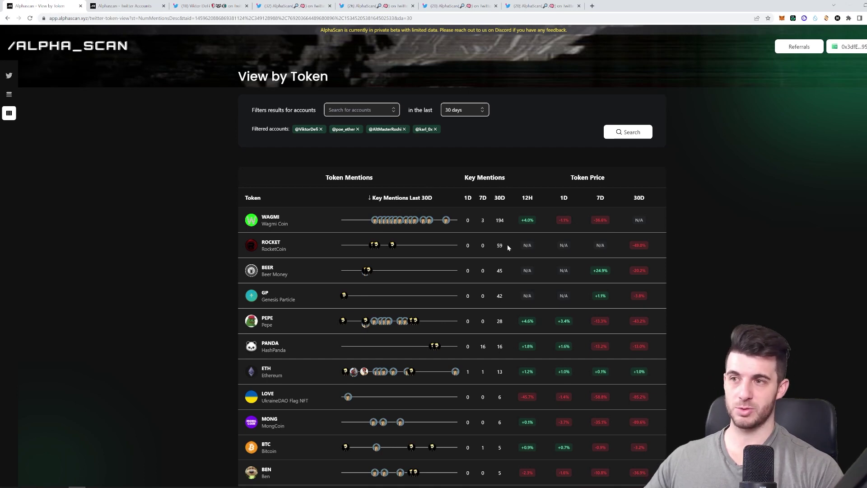
scroll(462, 233, "down", 1)
scroll(477, 232, "down", 1)
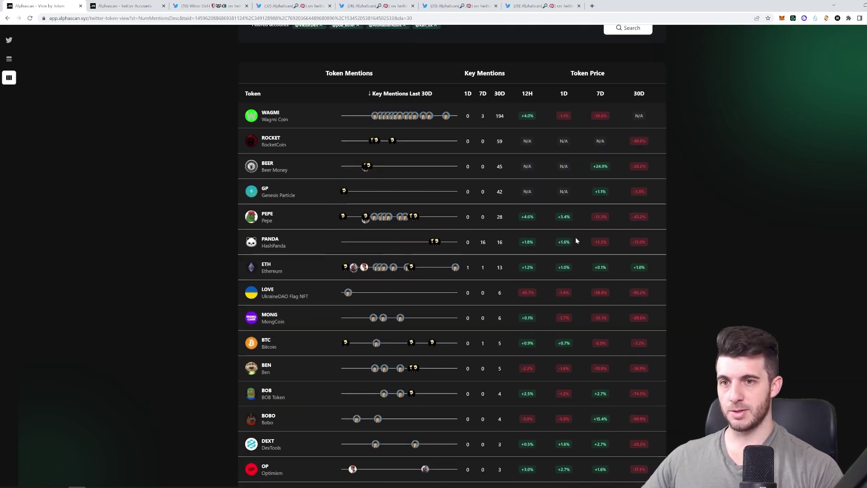
scroll(603, 235, "down", 1)
scroll(637, 239, "down", 1)
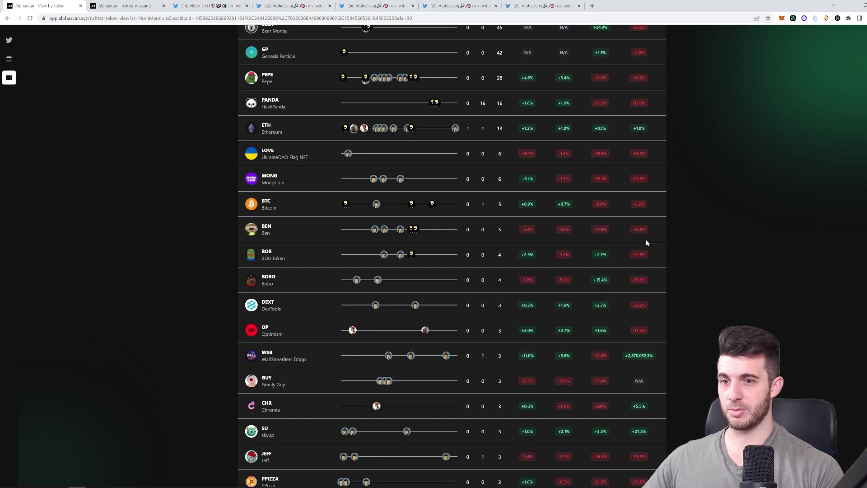
scroll(645, 237, "down", 1)
scroll(625, 276, "down", 1)
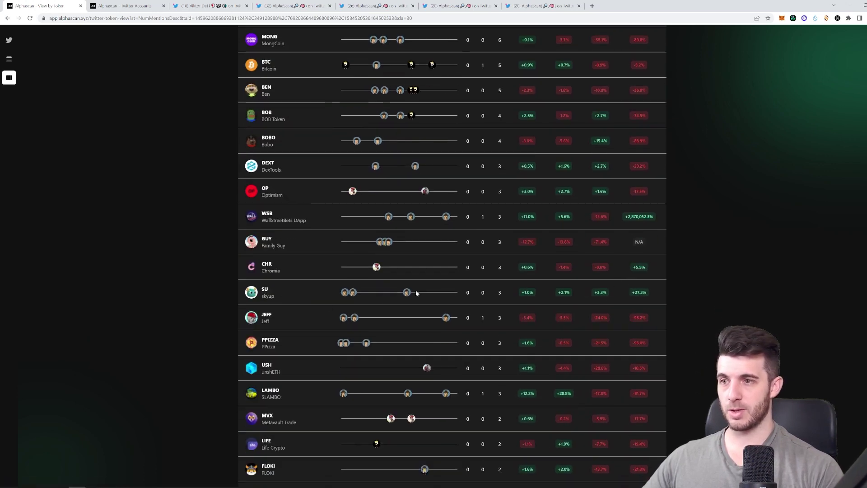
scroll(553, 279, "down", 4)
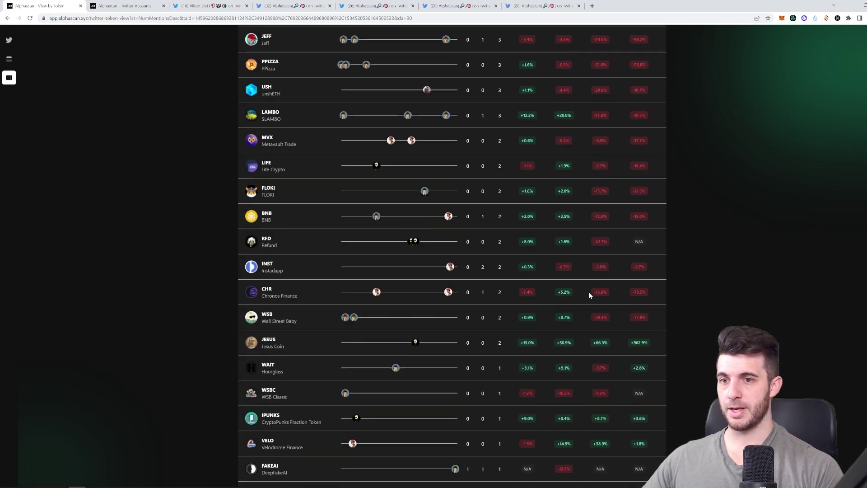
scroll(584, 292, "down", 1)
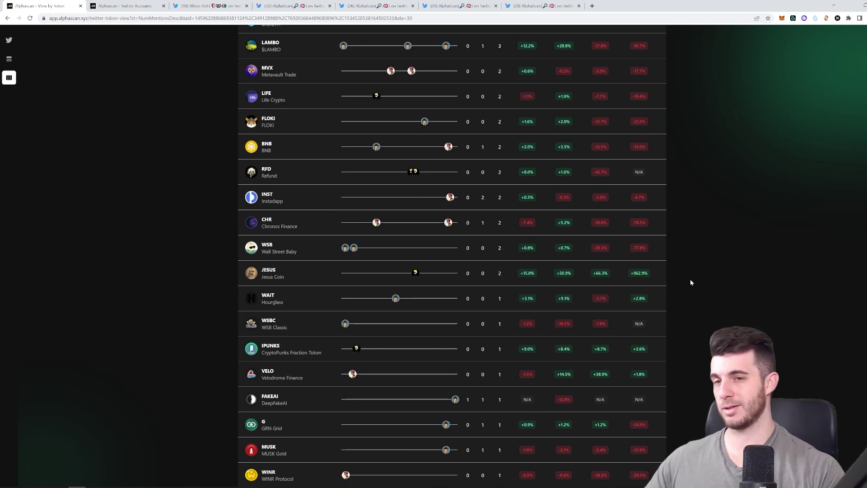
scroll(664, 274, "down", 2)
scroll(675, 254, "down", 1)
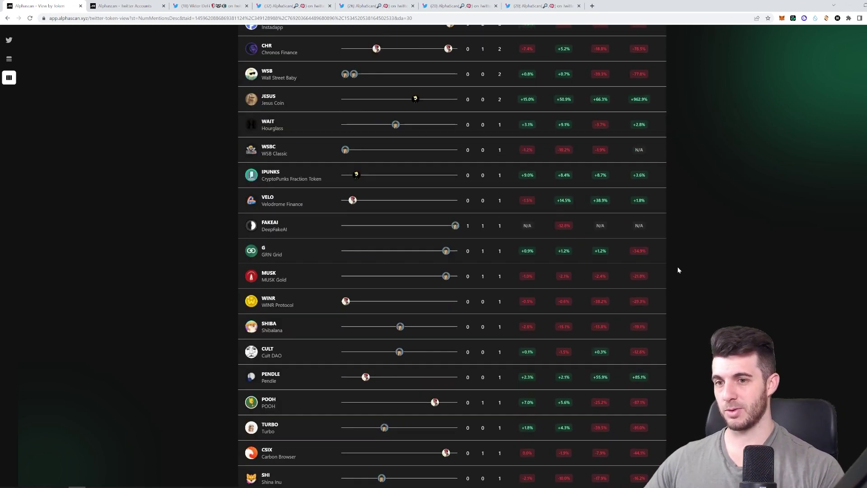
scroll(646, 293, "down", 1)
scroll(348, 317, "down", 1)
scroll(676, 316, "up", 3)
scroll(676, 314, "up", 3)
scroll(676, 314, "up", 3)
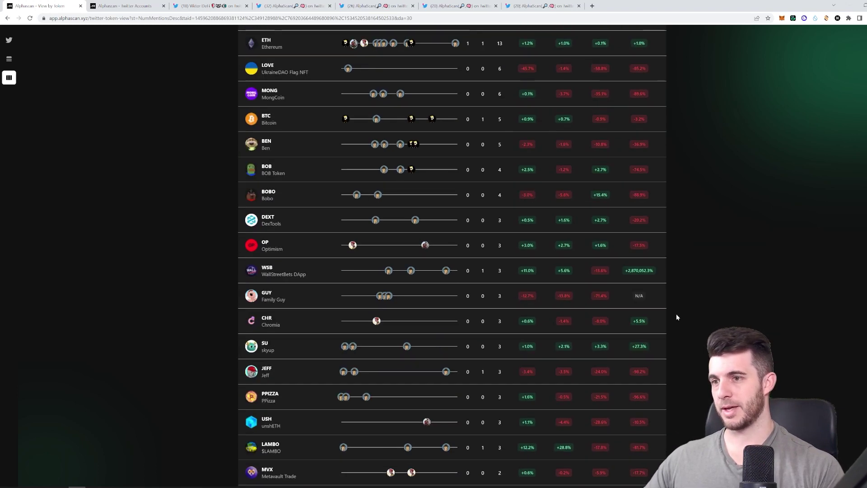
scroll(676, 314, "up", 2)
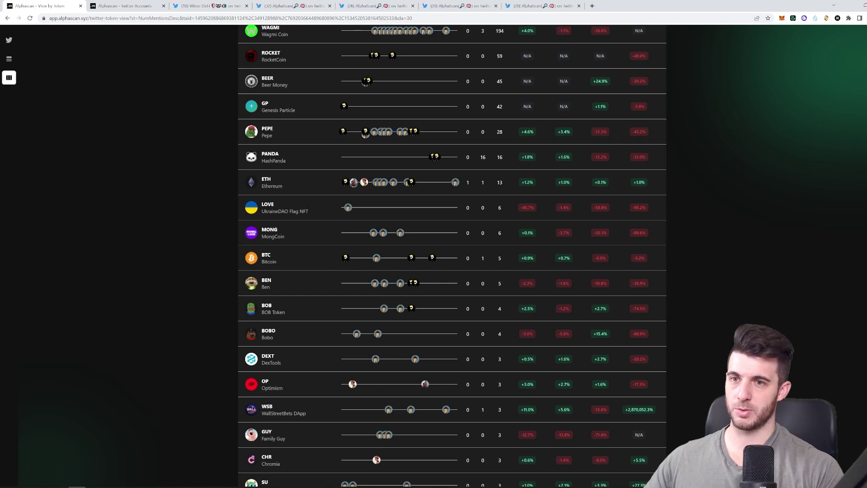
scroll(697, 297, "up", 2)
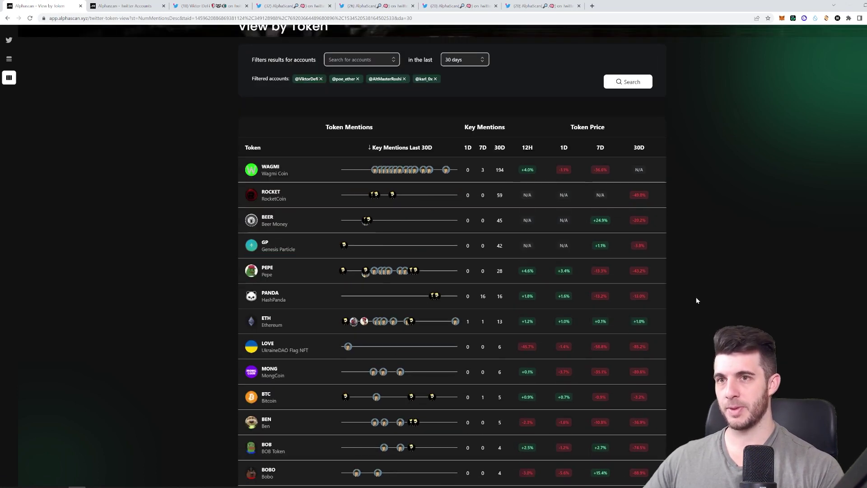
scroll(696, 299, "down", 2)
scroll(676, 323, "up", 3)
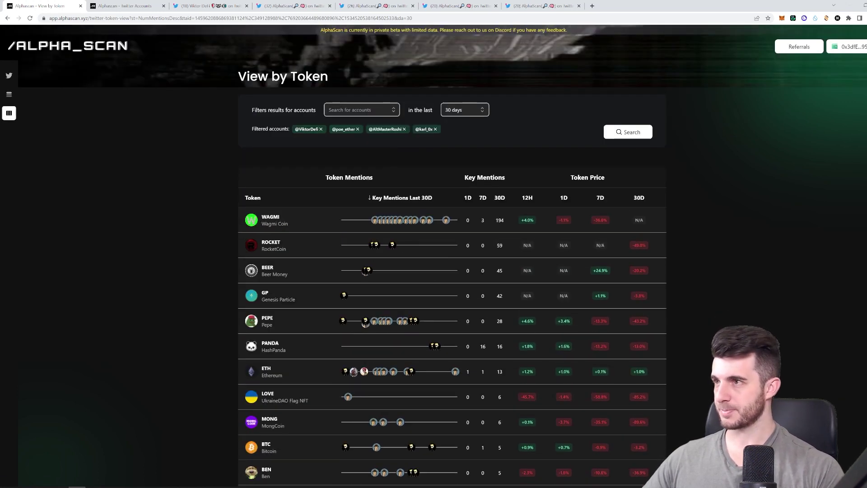
Move from Historical Data and the account leaderboard to the View by Token mentions table.
left_click(34, 96)
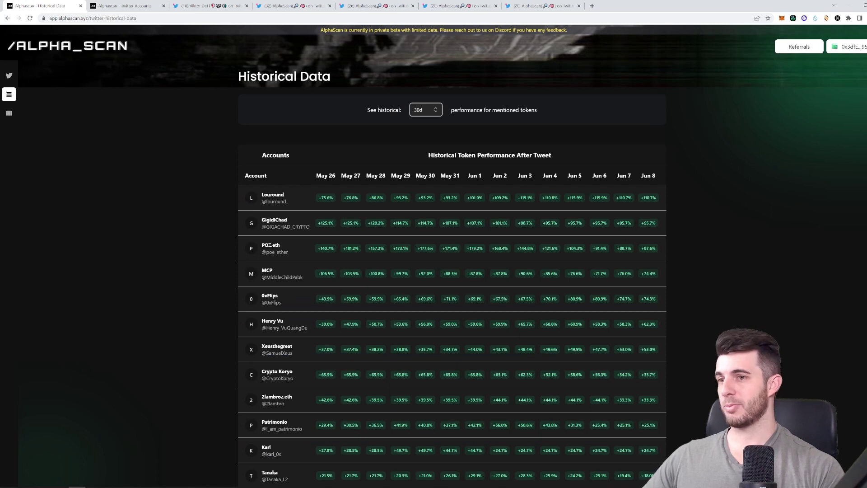
scroll(299, 221, "down", 1)
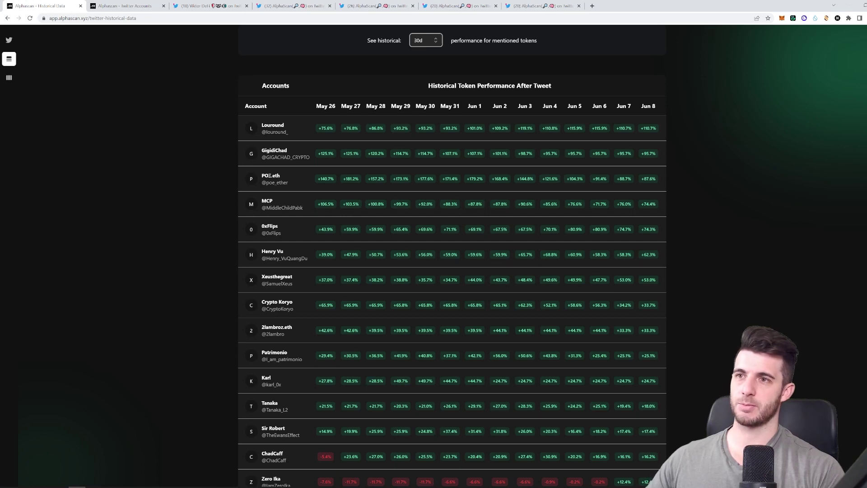
scroll(474, 131, "down", 2)
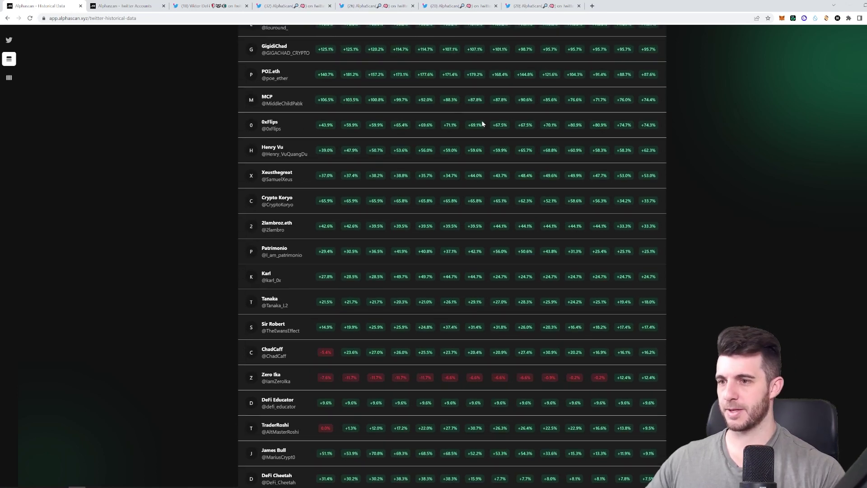
scroll(169, 165, "up", 2)
left_click(9, 40)
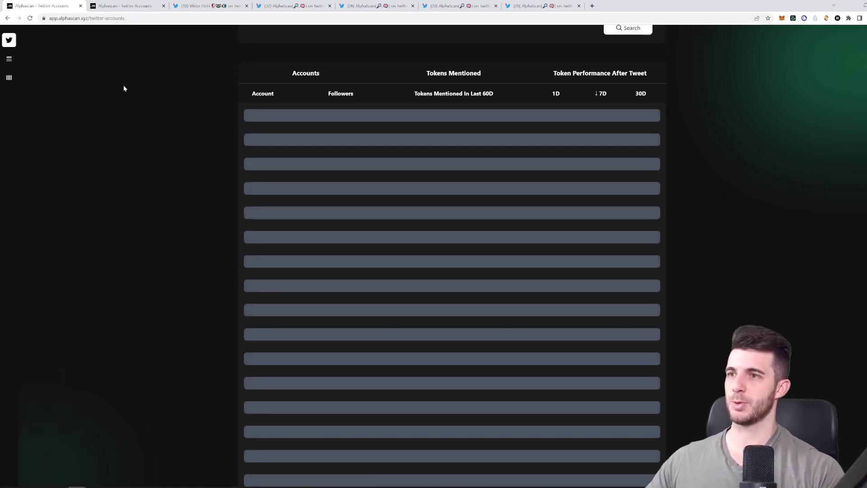
left_click(36, 78)
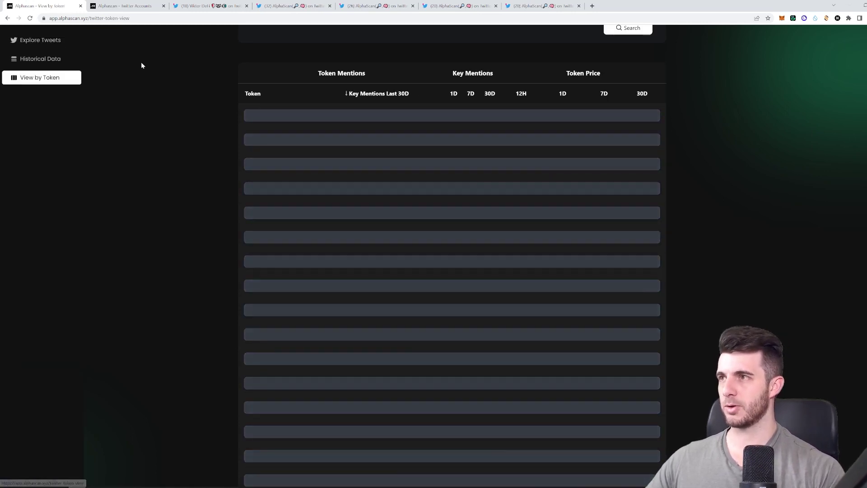
Close the Viktor DeFi Pendle tweet, finish the how-to thread, and move to the RomeoTrades tweet.
left_click(129, 6)
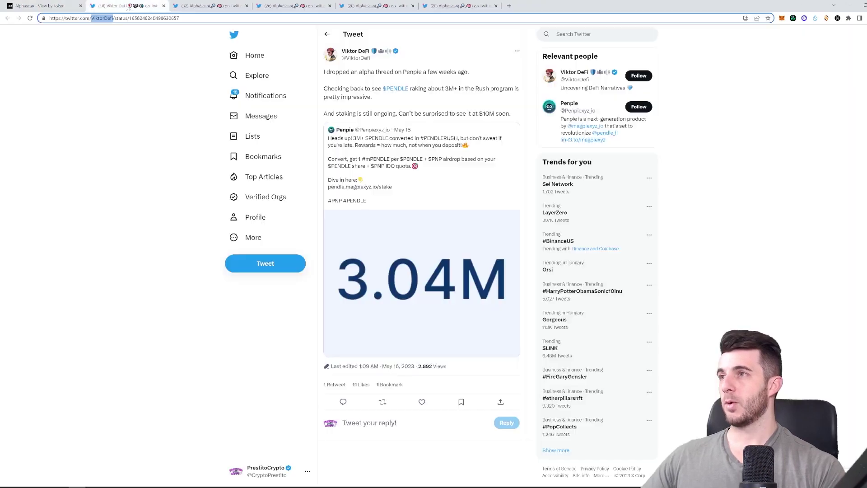
left_click(163, 6)
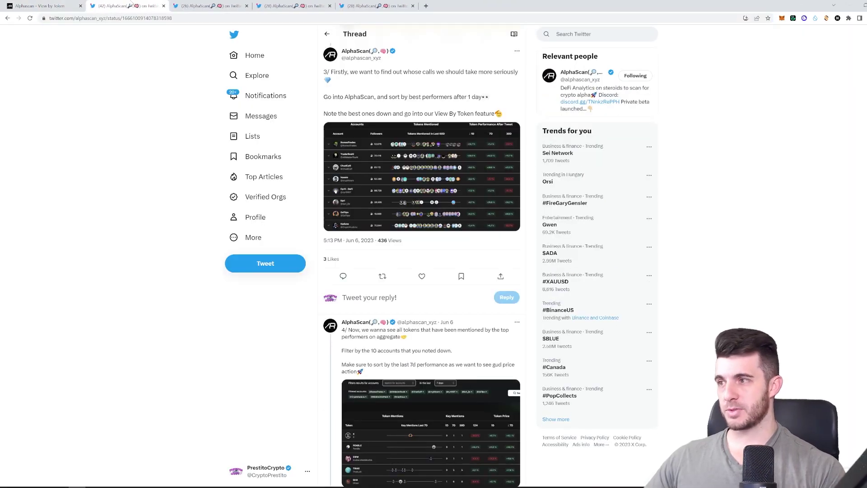
scroll(405, 249, "down", 1)
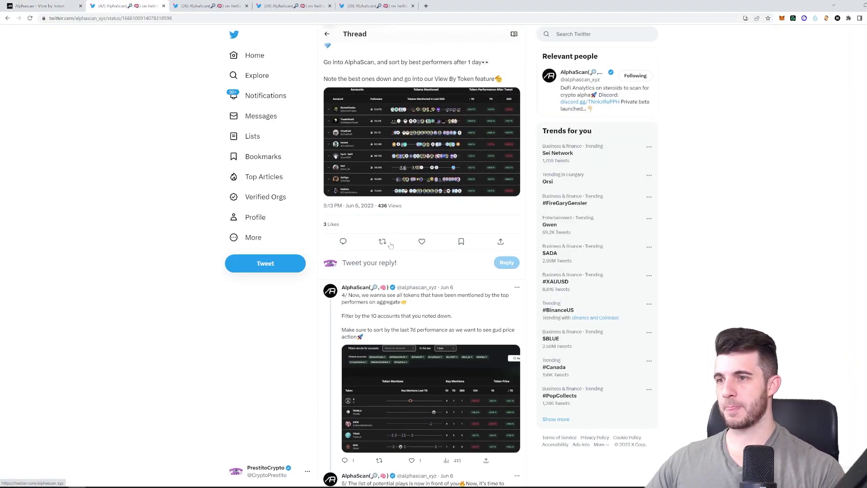
scroll(406, 248, "up", 2)
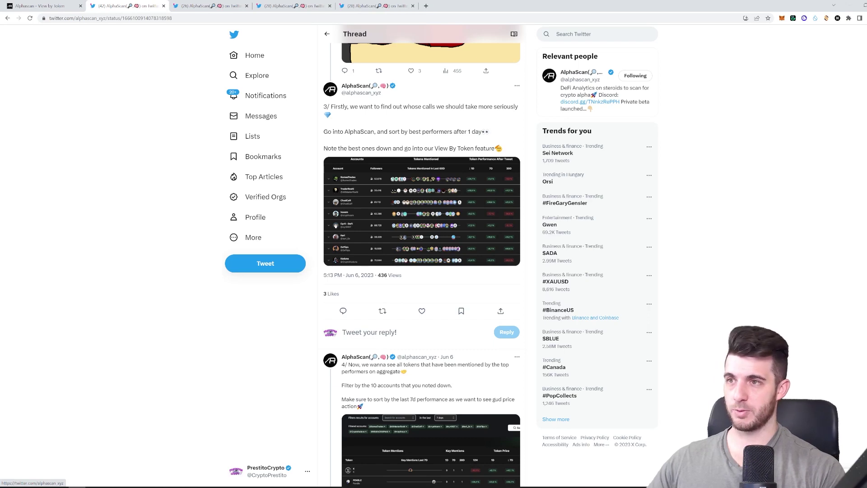
scroll(423, 255, "down", 1)
left_click(41, 6)
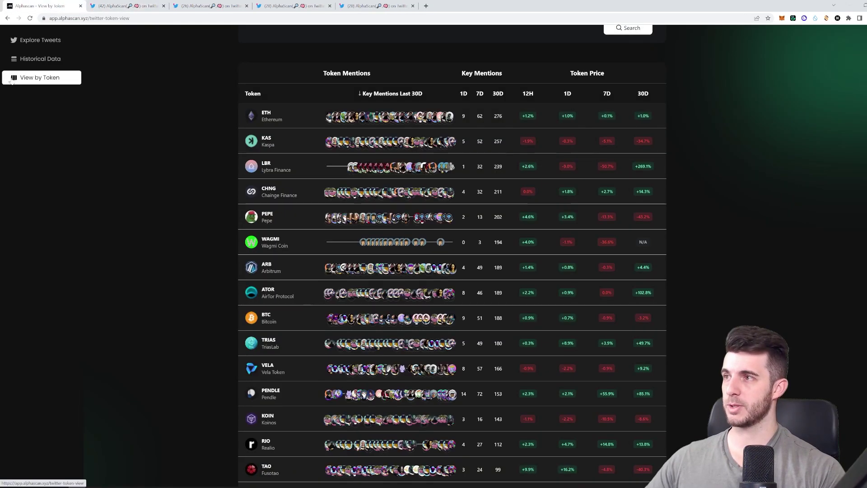
key("ctrl+Tab")
scroll(336, 215, "down", 1)
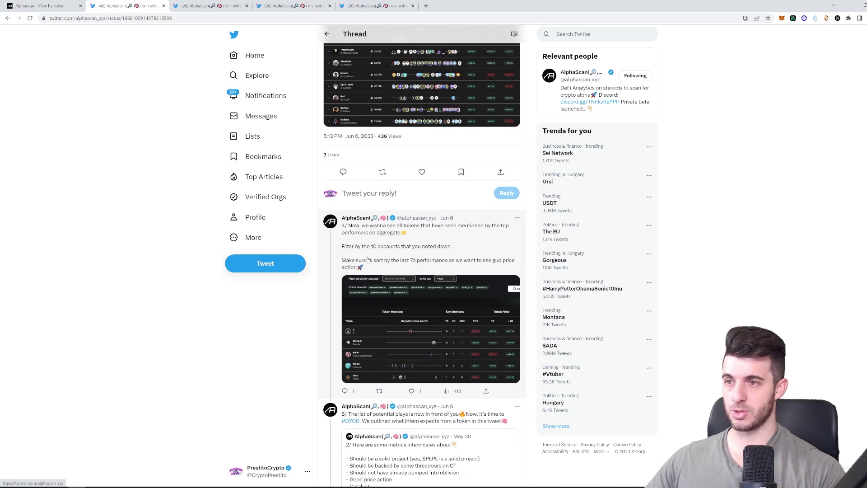
scroll(376, 259, "down", 1)
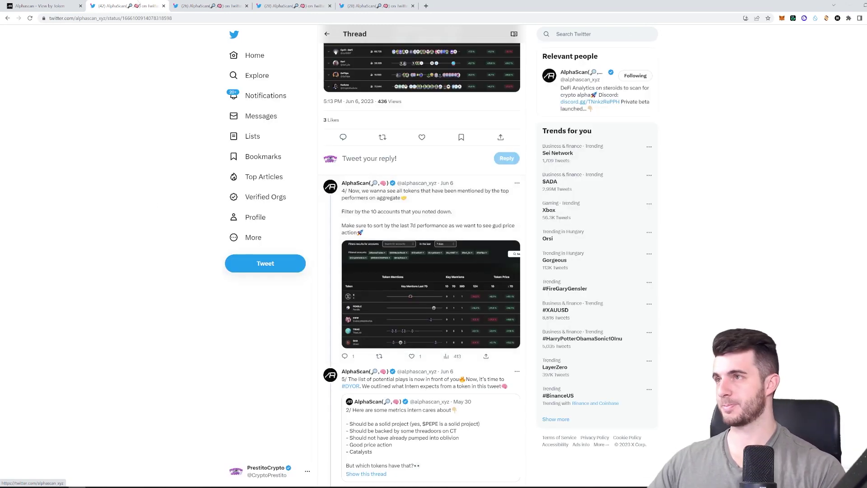
left_click(164, 6)
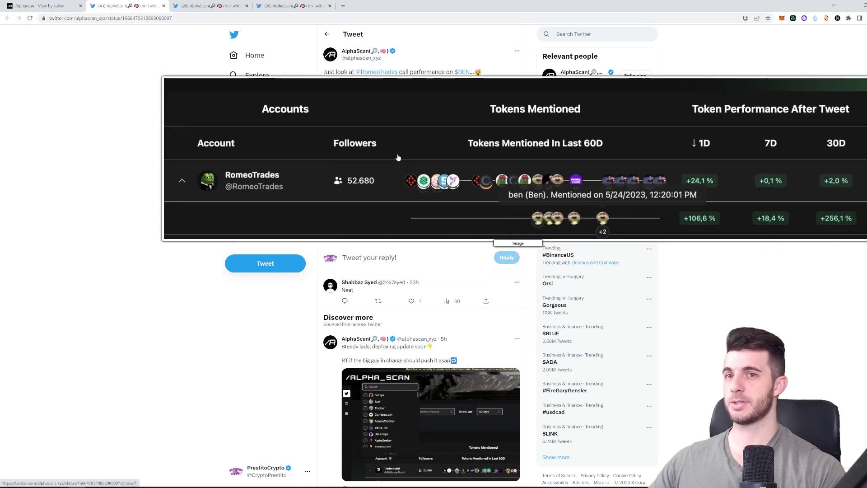
Close the RomeoTrades tweet, view the leaderboard tweet, and return to the View by Token table.
left_click(162, 6)
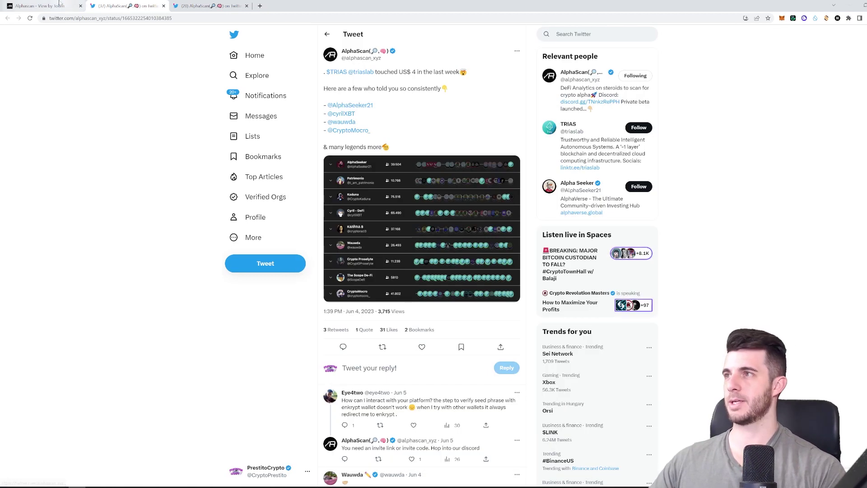
left_click(41, 5)
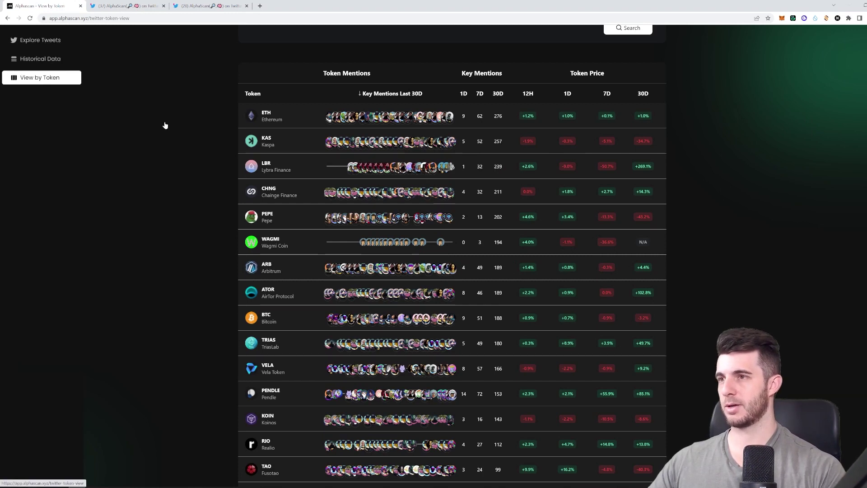
scroll(224, 180, "up", 1)
scroll(188, 211, "down", 2)
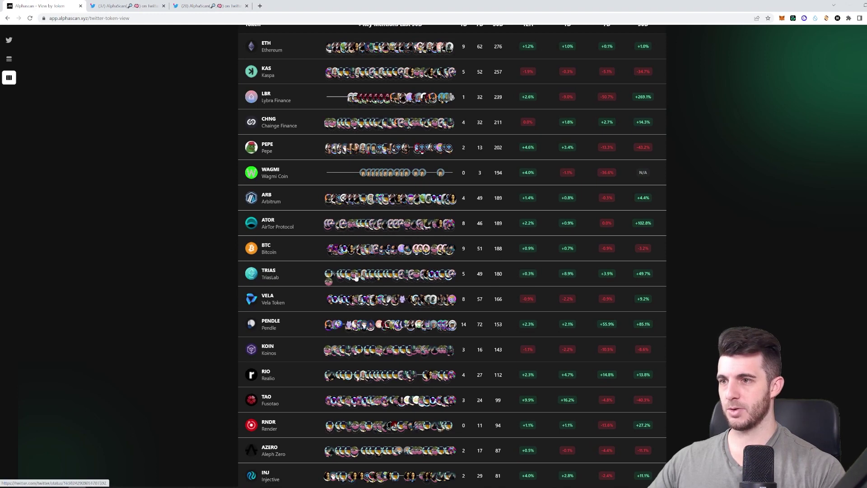
mouse_move(393, 274)
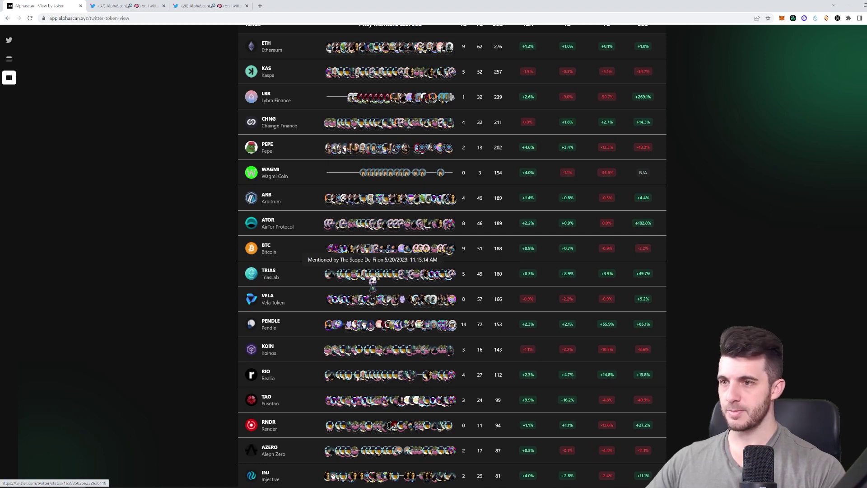
left_click(392, 278)
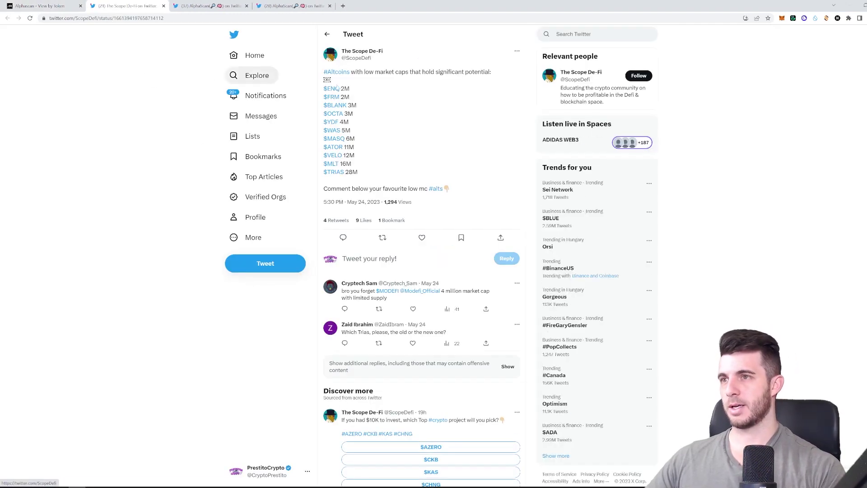
middle_click(126, 5)
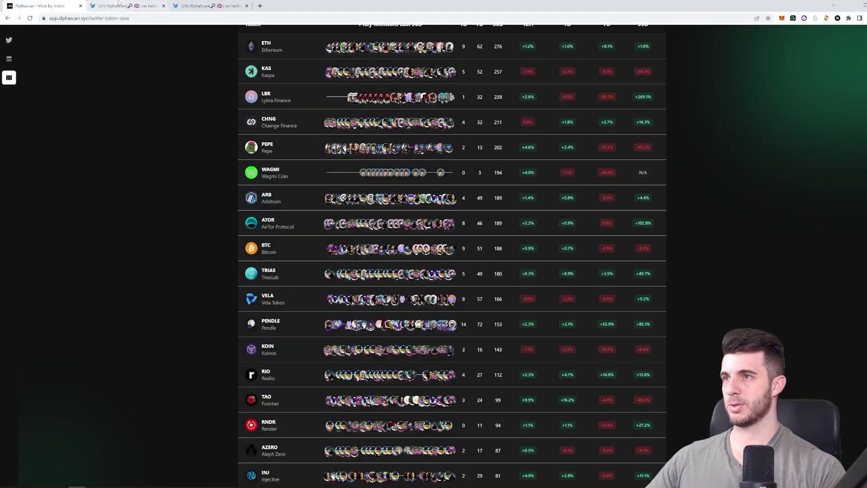
left_click(279, 272)
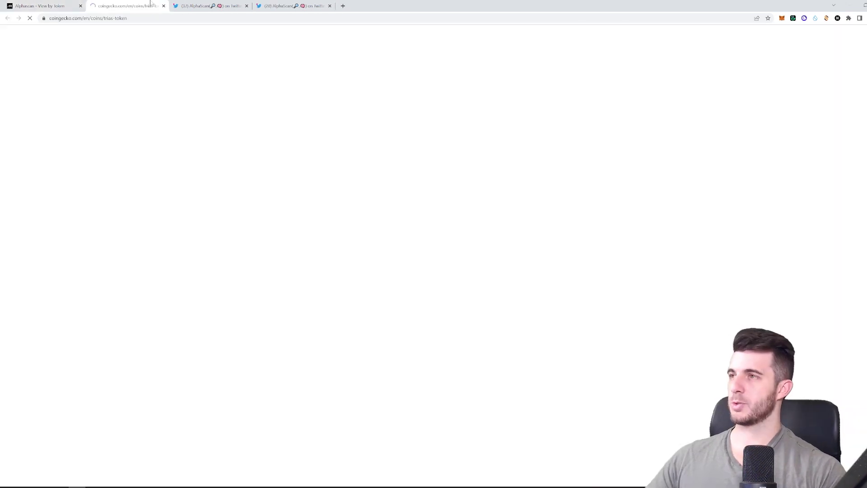
middle_click(128, 5)
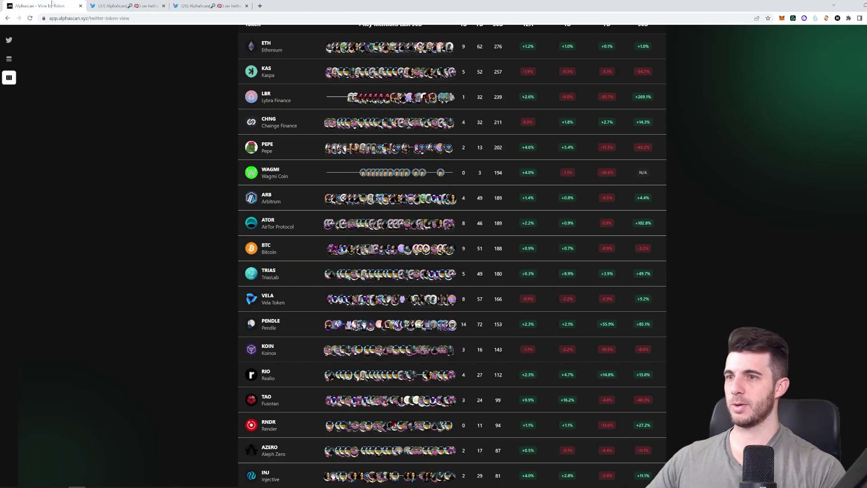
left_click(125, 6)
Close the earlier tweet after reading the token-pump tweet and return to View by Token.
middle_click(126, 6)
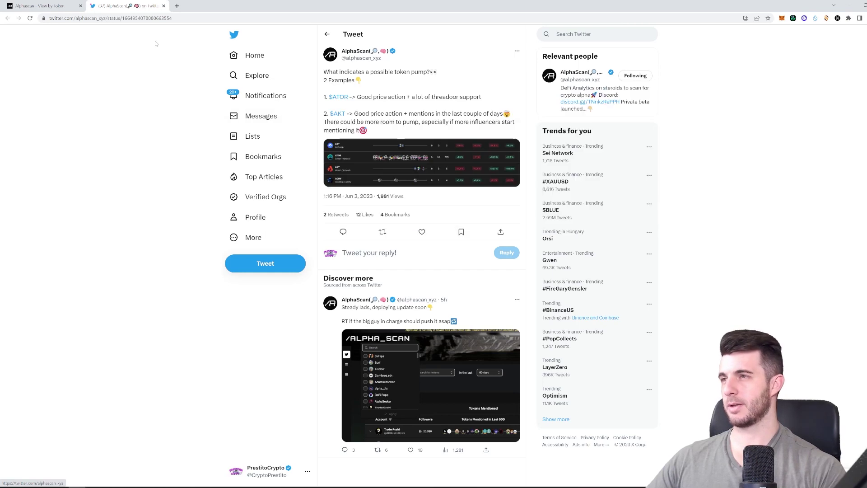
left_click(41, 6)
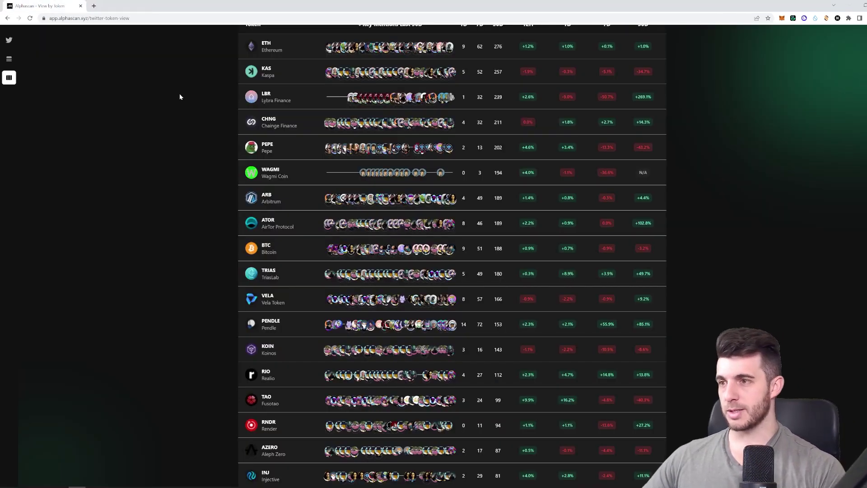
scroll(193, 122, "up", 3)
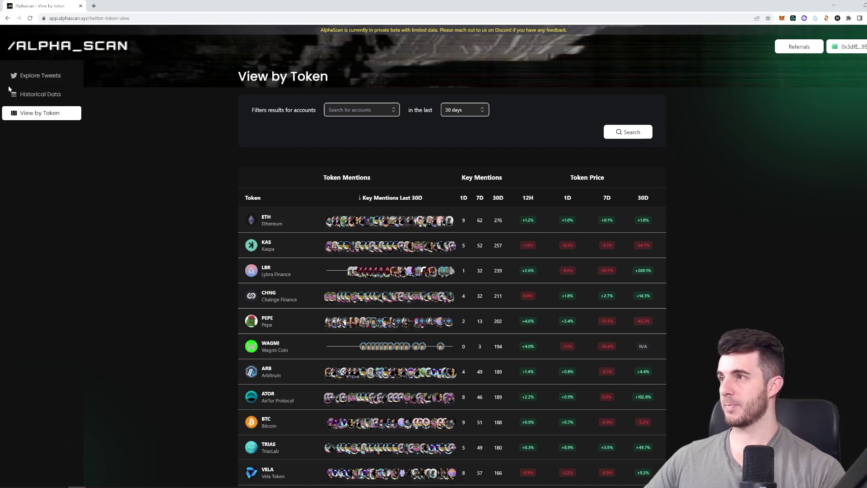
Load the Twitter Accounts leaderboard, briefly try the mentioned-token search, then dismiss it.
left_click(27, 74)
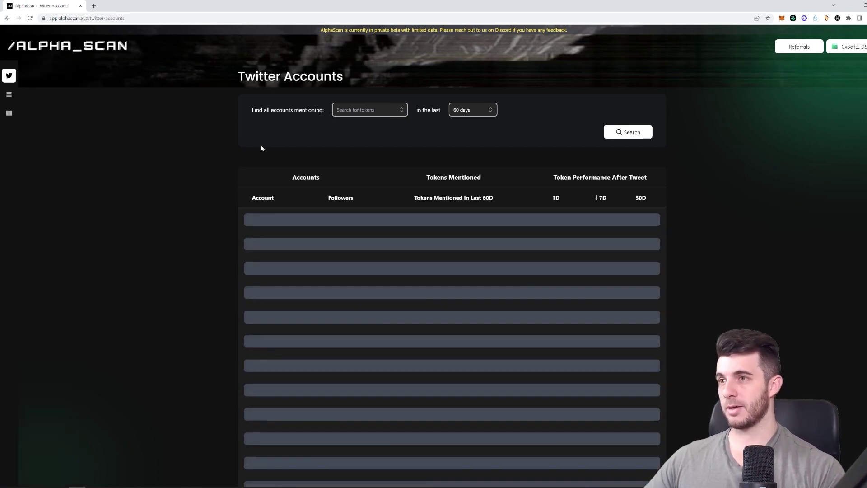
left_click(369, 111)
type("prestito")
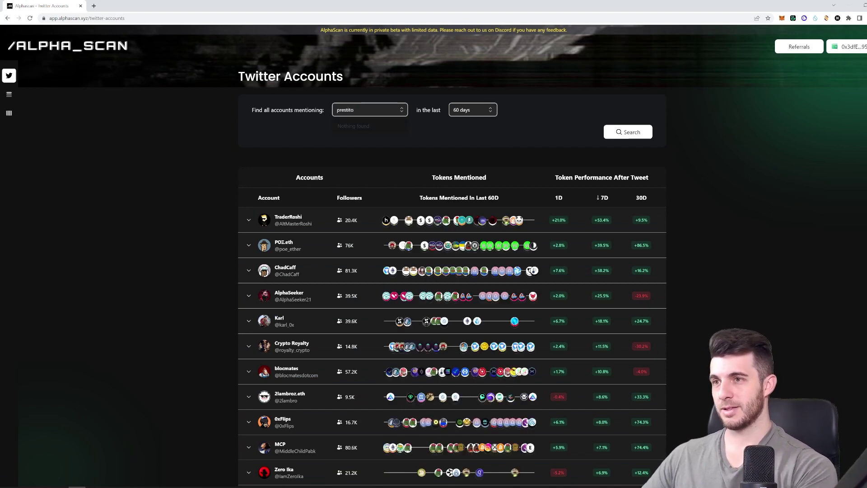
key("BackSpace")
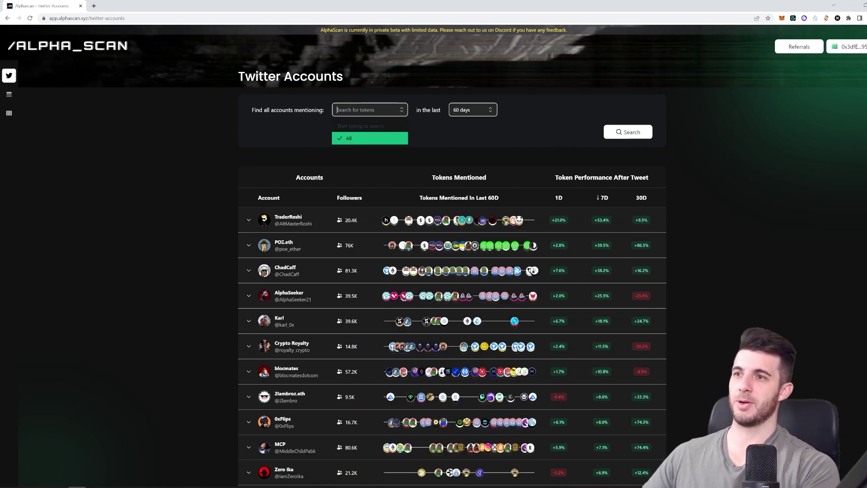
left_click(278, 159)
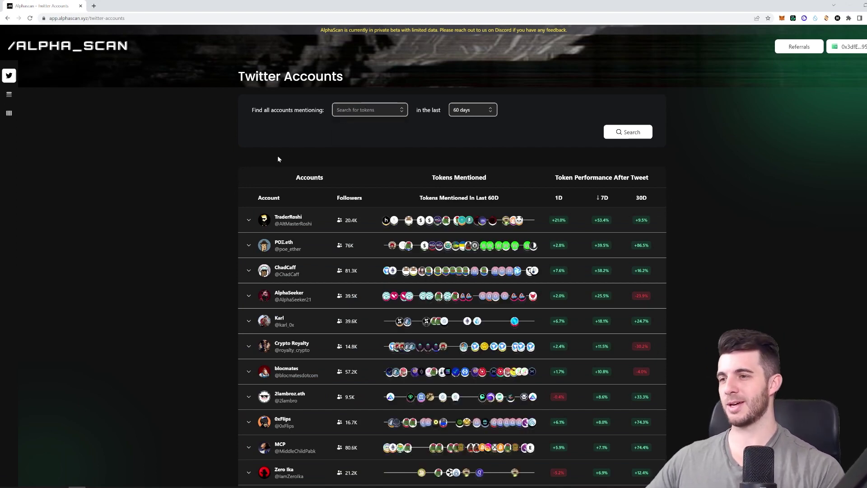
scroll(221, 128, "down", 2)
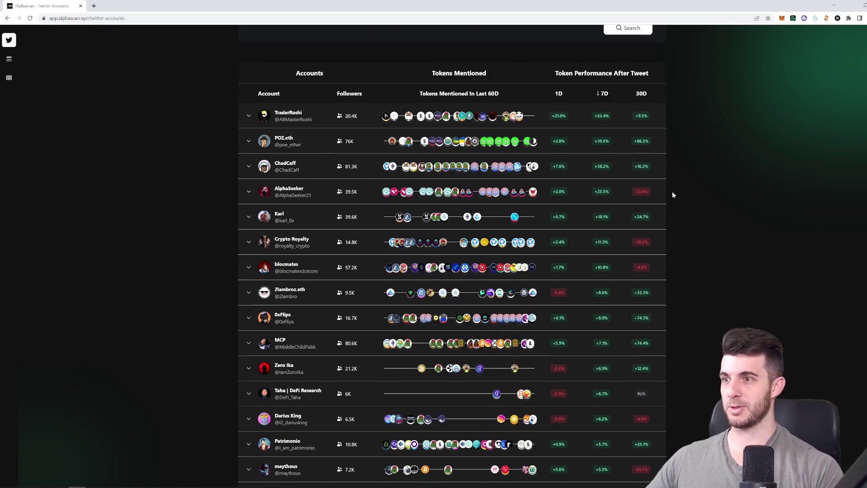
scroll(672, 195, "down", 3)
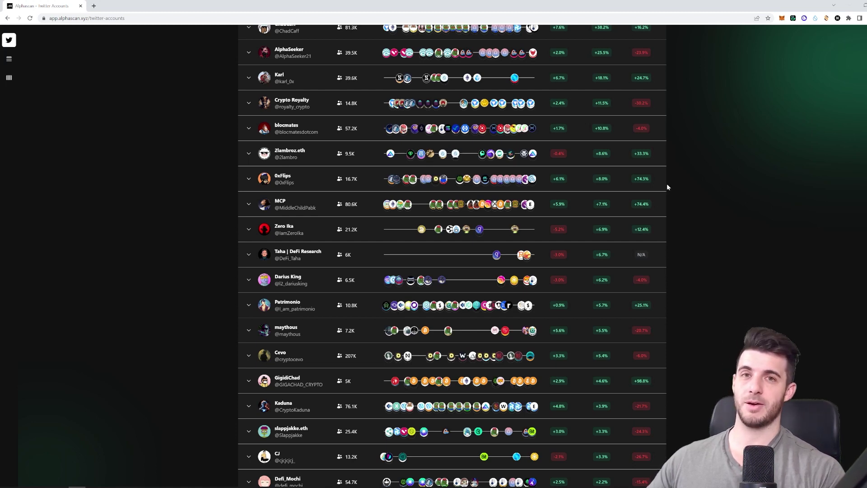
scroll(182, 197, "up", 5)
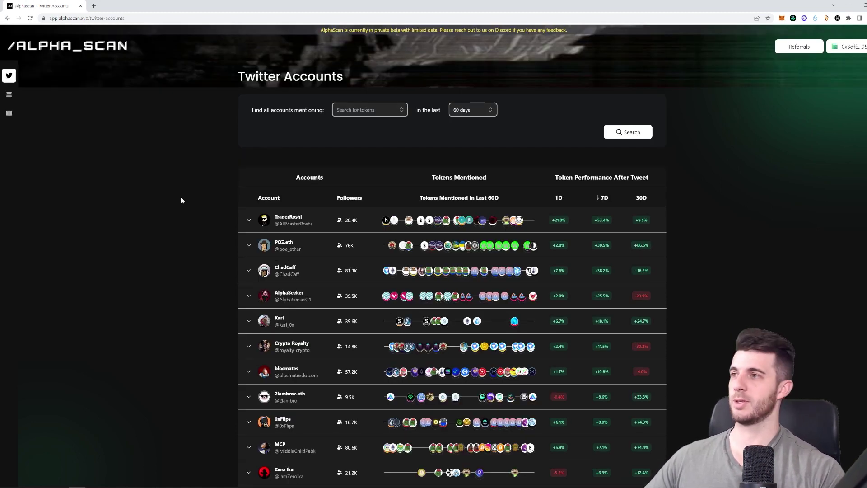